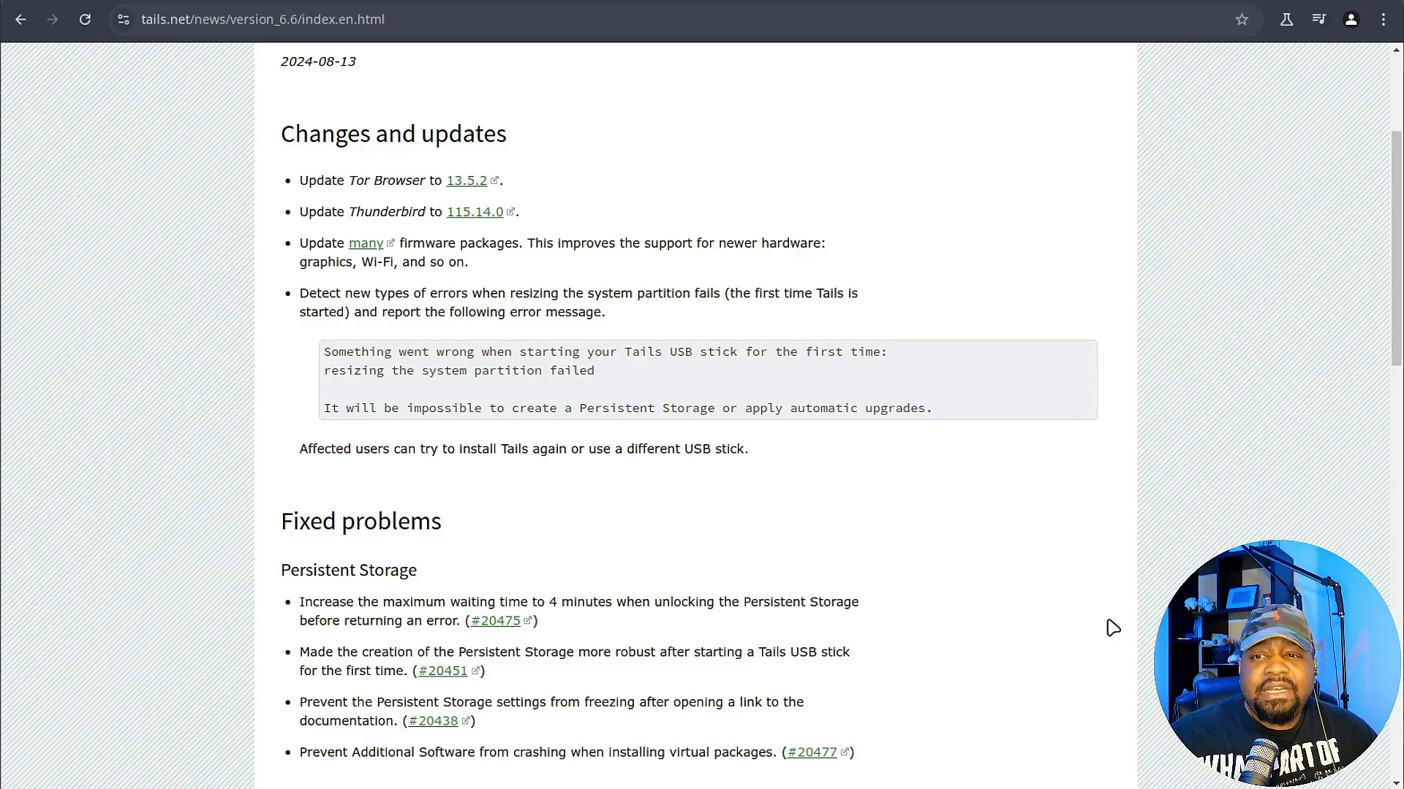
Open the Linux installation instructions for Tails and examine the requirements and the overview of installation steps.
{"action": "scroll", "coordinate": [1112, 622], "scroll_direction": "up", "scroll_amount": 3}
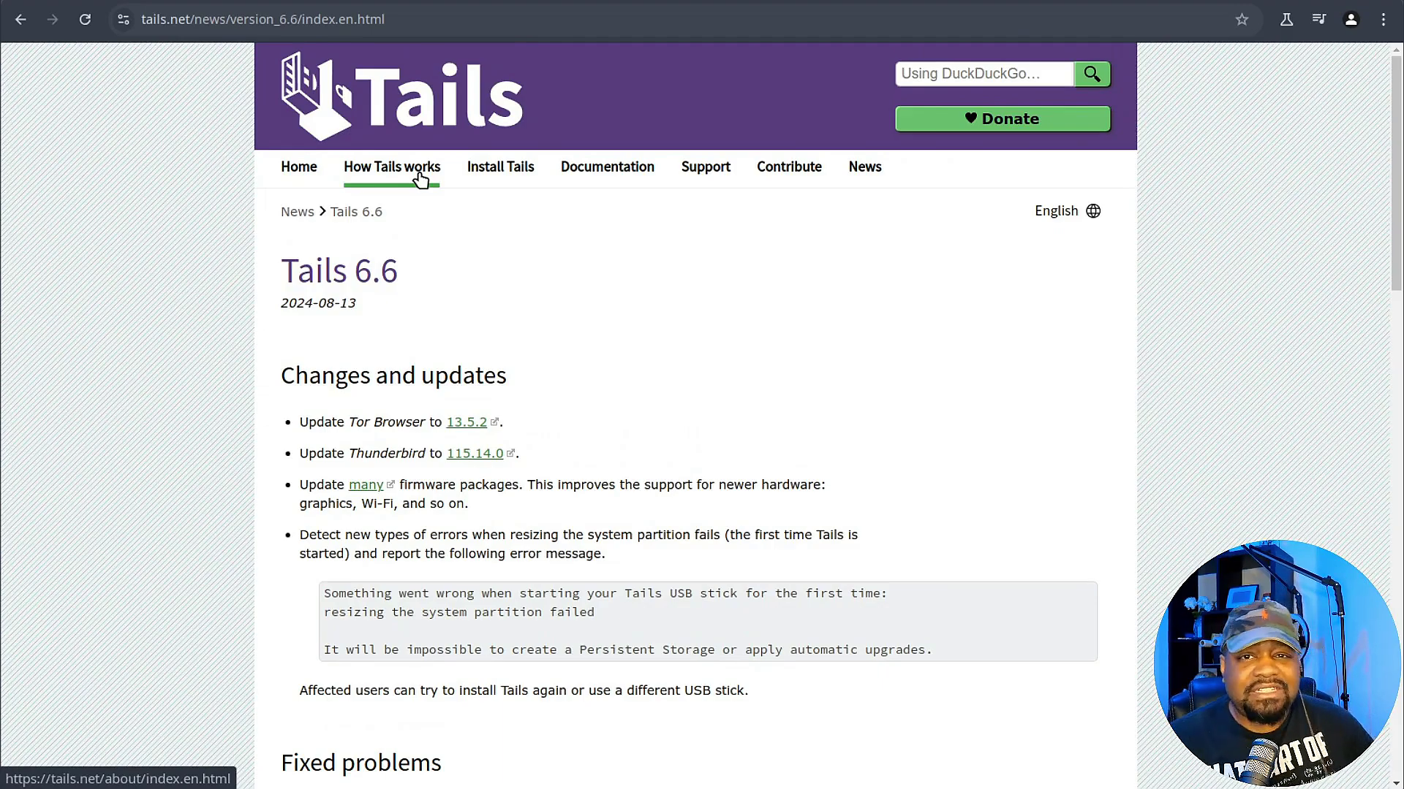
{"action": "left_click", "coordinate": [488, 169]}
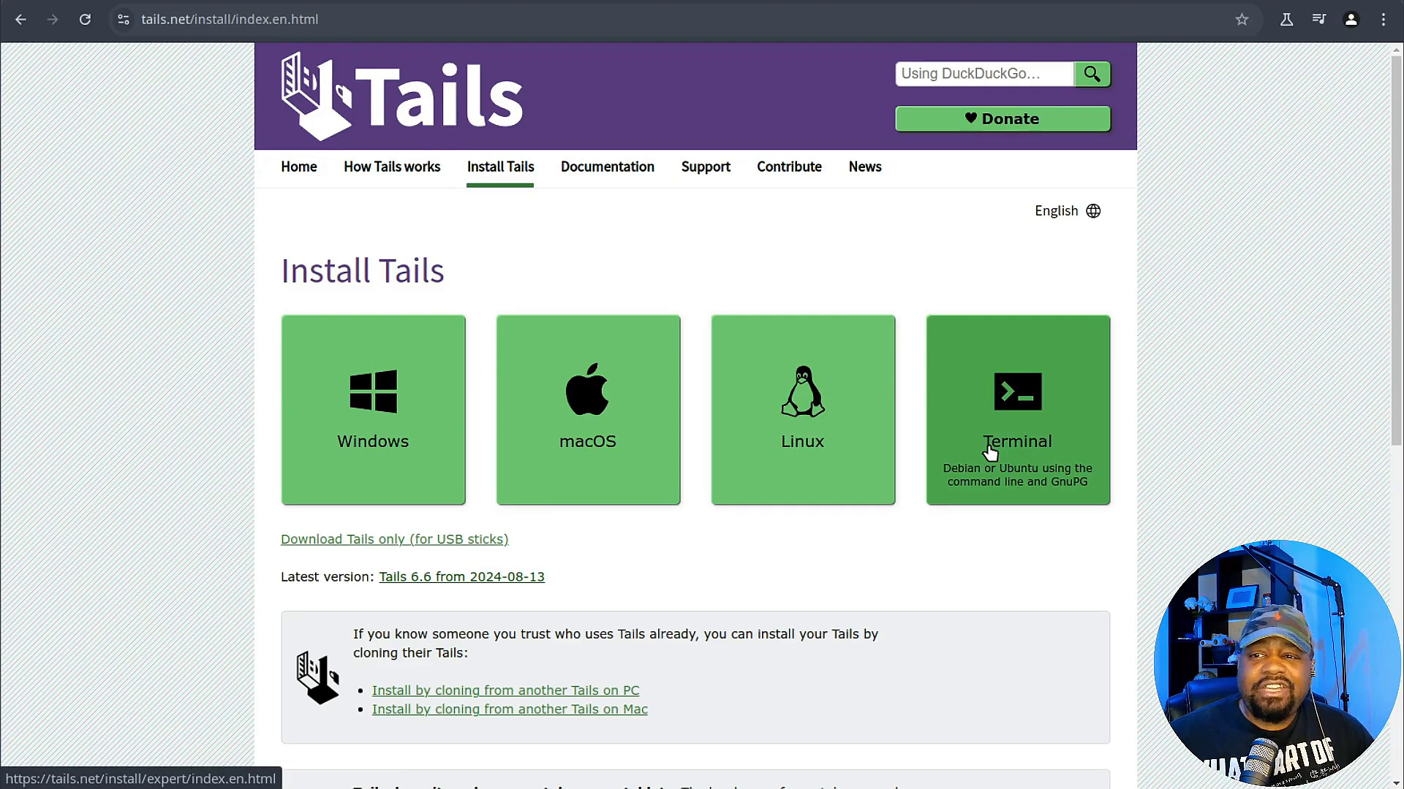
{"action": "left_click", "coordinate": [814, 443]}
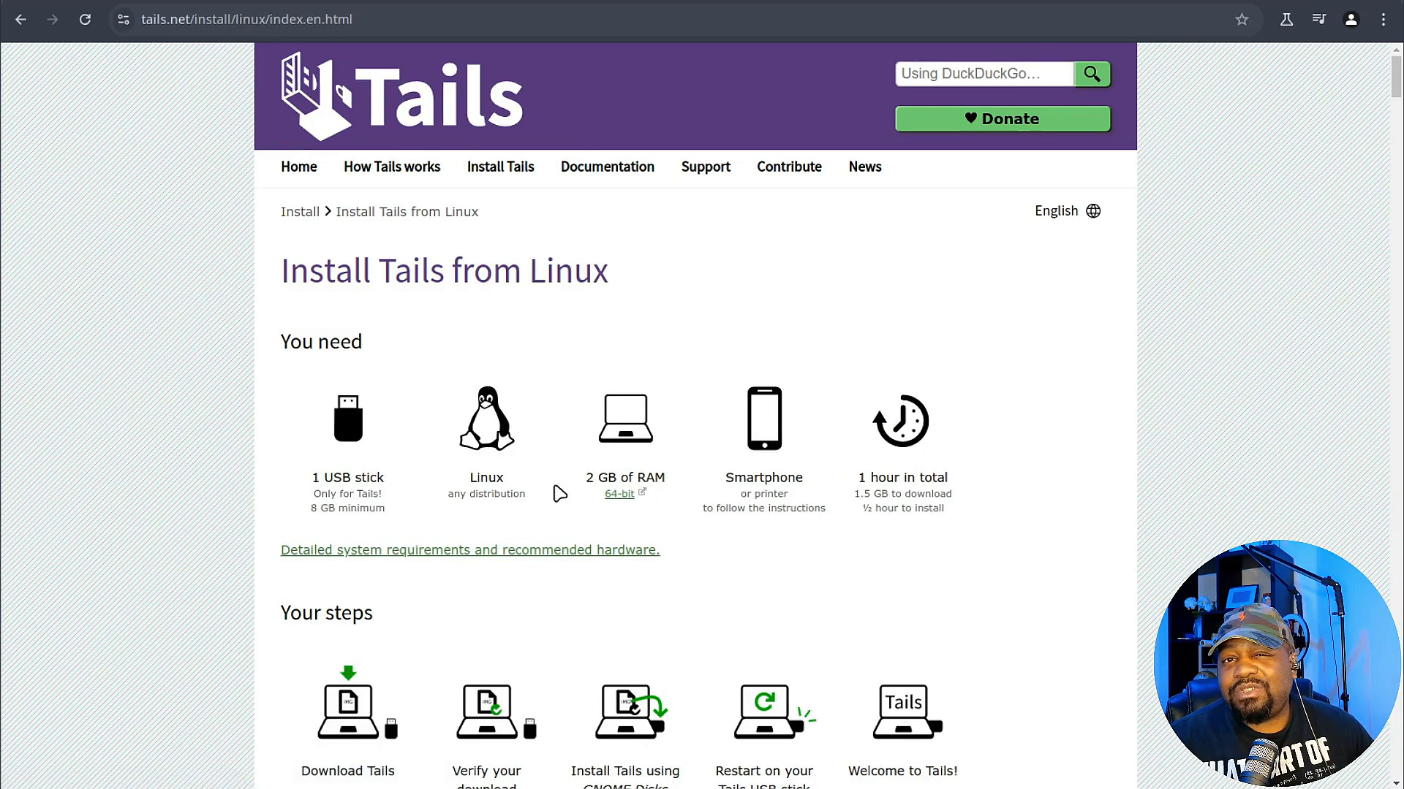
{"action": "scroll", "coordinate": [739, 492], "scroll_direction": "down", "scroll_amount": 2}
{"action": "scroll", "coordinate": [739, 494], "scroll_direction": "down", "scroll_amount": 2}
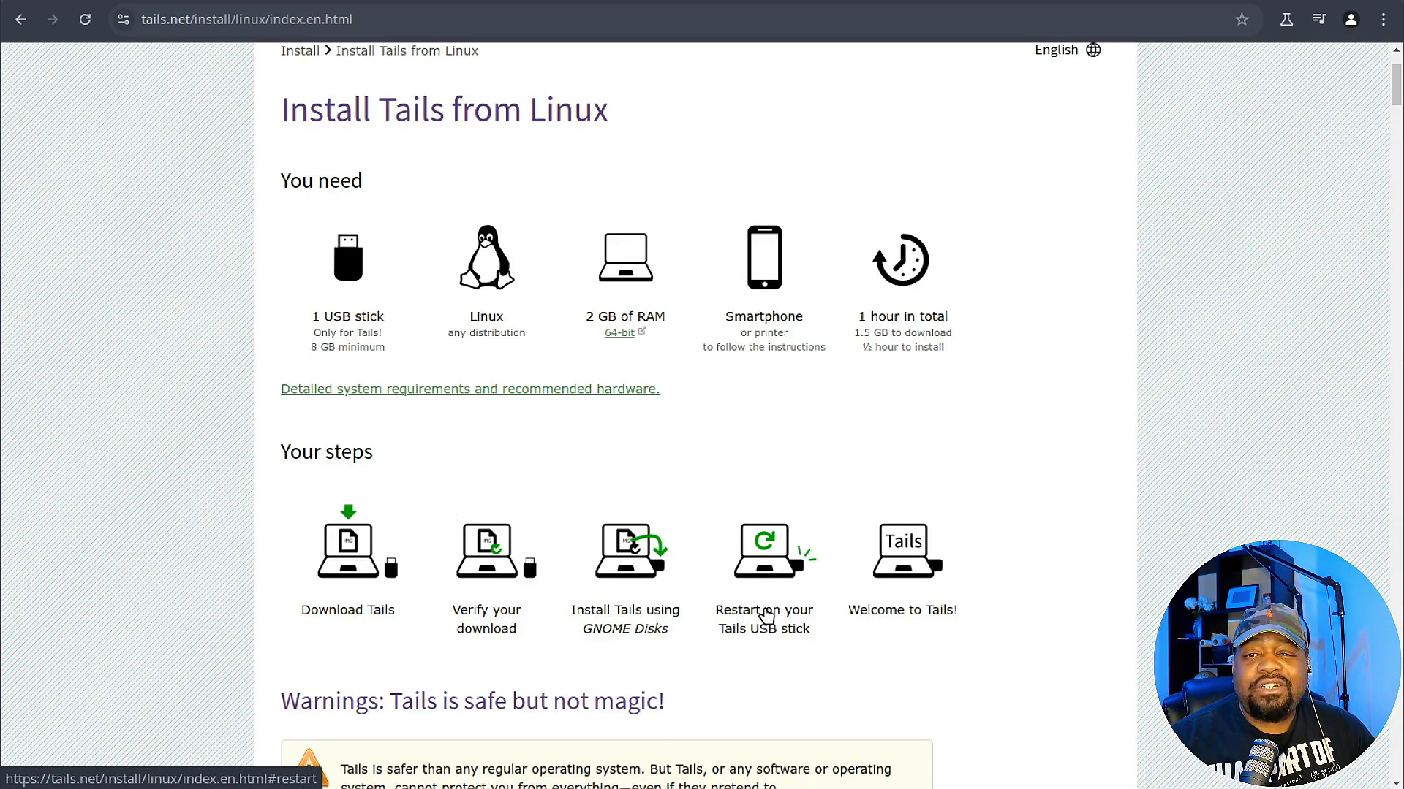
{"action": "scroll", "coordinate": [765, 616], "scroll_direction": "up", "scroll_amount": 1}
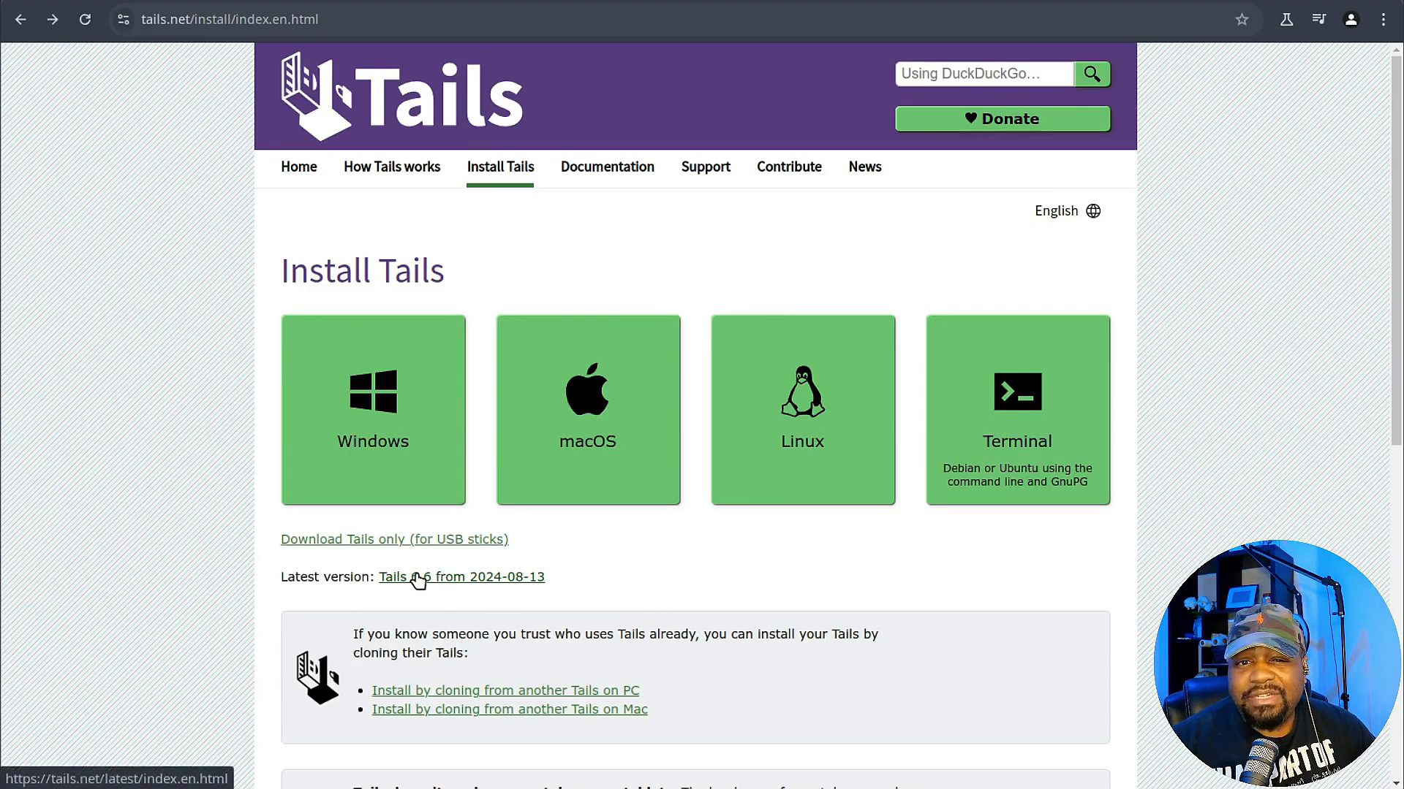
From the latest Tails version page, open the ISO image download for DVDs and virtual machines.
{"action": "left_click", "coordinate": [415, 581]}
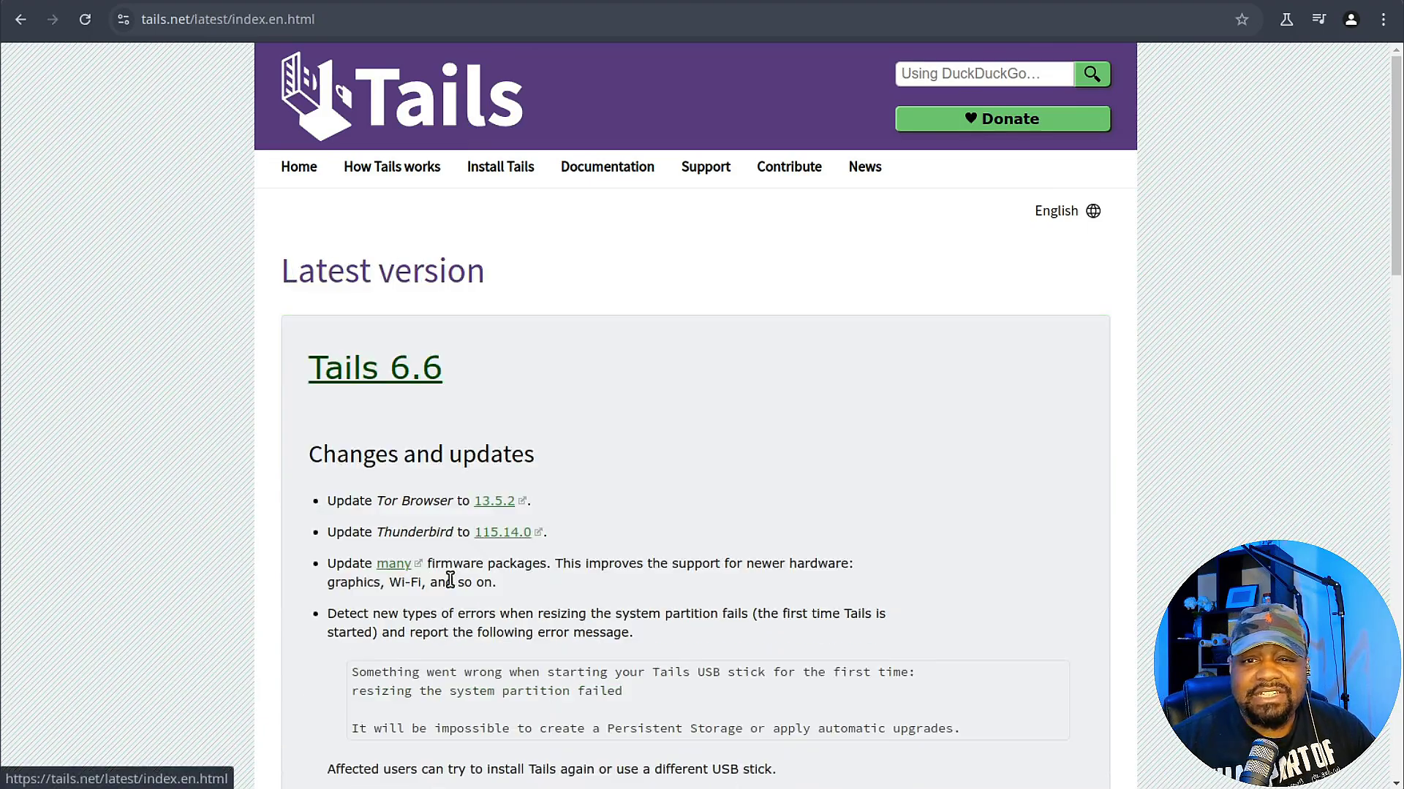
{"action": "scroll", "coordinate": [702, 457], "scroll_direction": "down", "scroll_amount": 15}
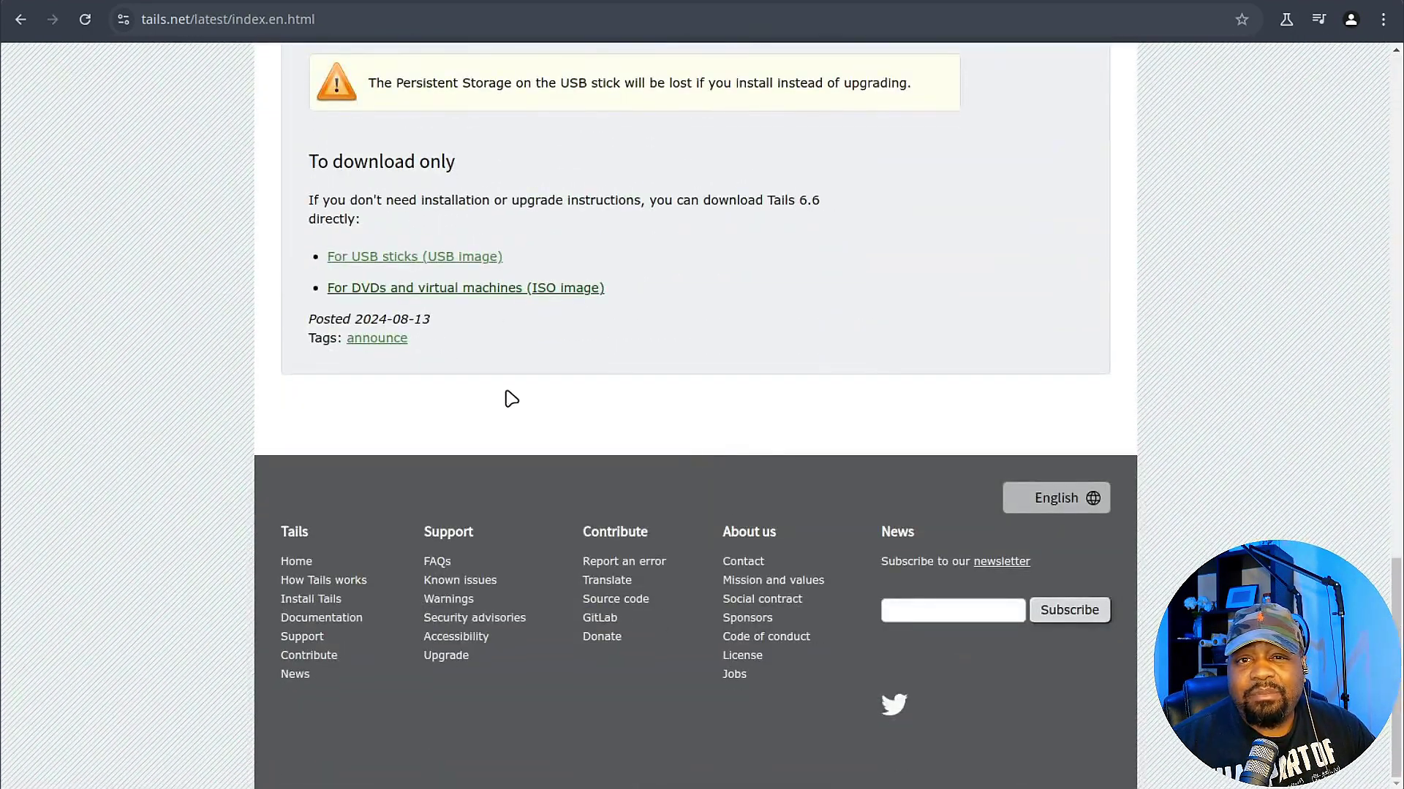
{"action": "scroll", "coordinate": [512, 399], "scroll_direction": "up", "scroll_amount": 1}
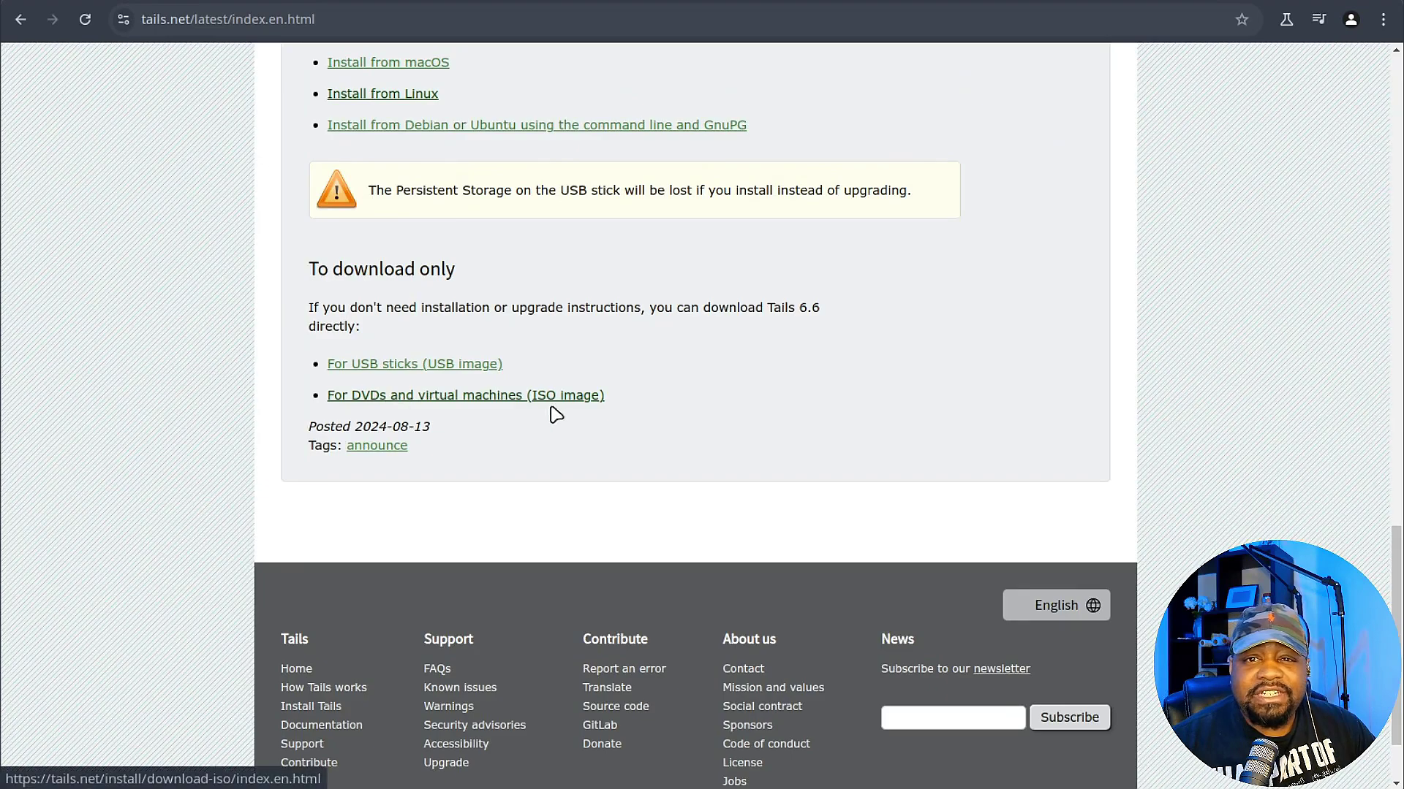
{"action": "left_click", "coordinate": [439, 401]}
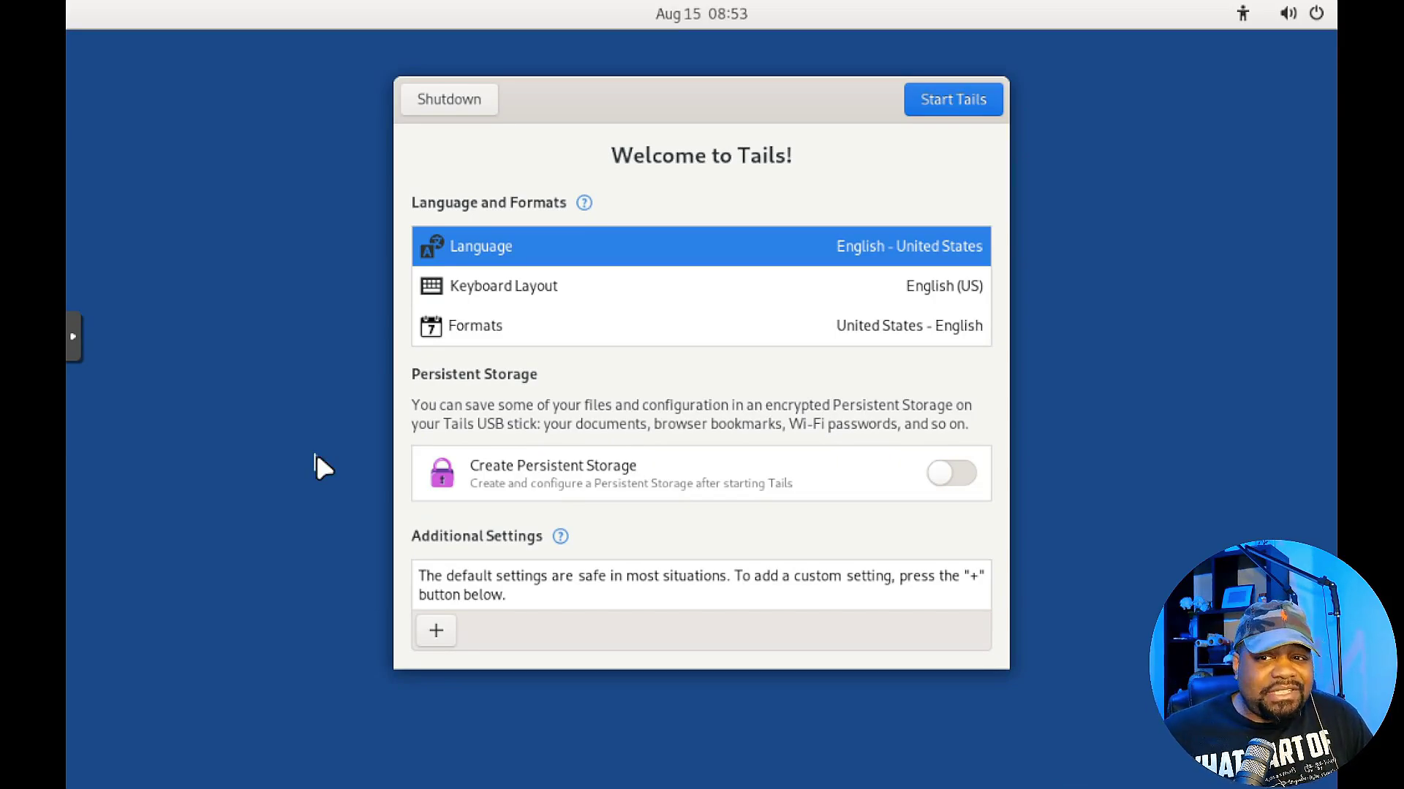
Enable Create Persistent Storage on the welcome screen and start Tails with the default additional settings.
{"action": "left_click_drag", "start_coordinate": [791, 110], "coordinate": [788, 115]}
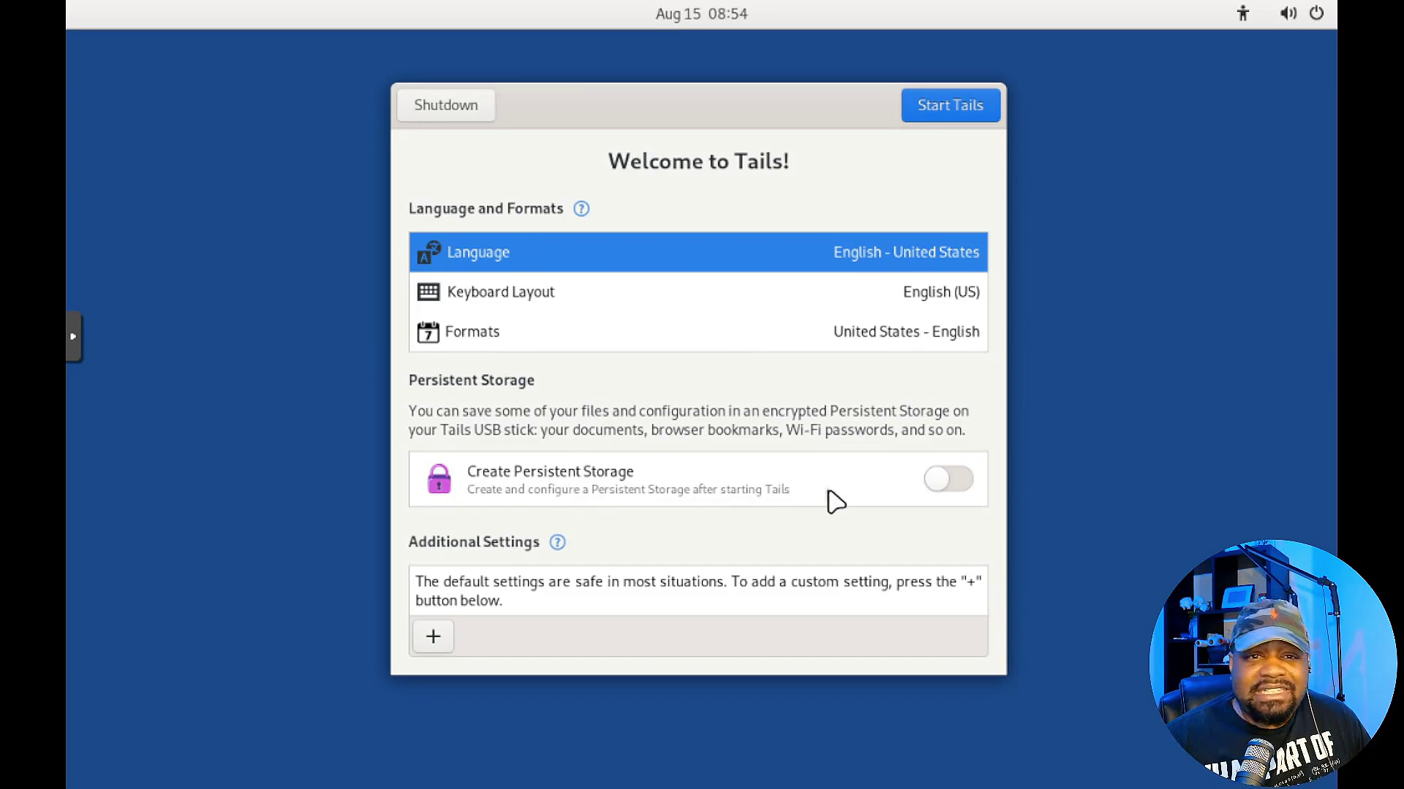
{"action": "left_click", "coordinate": [950, 481]}
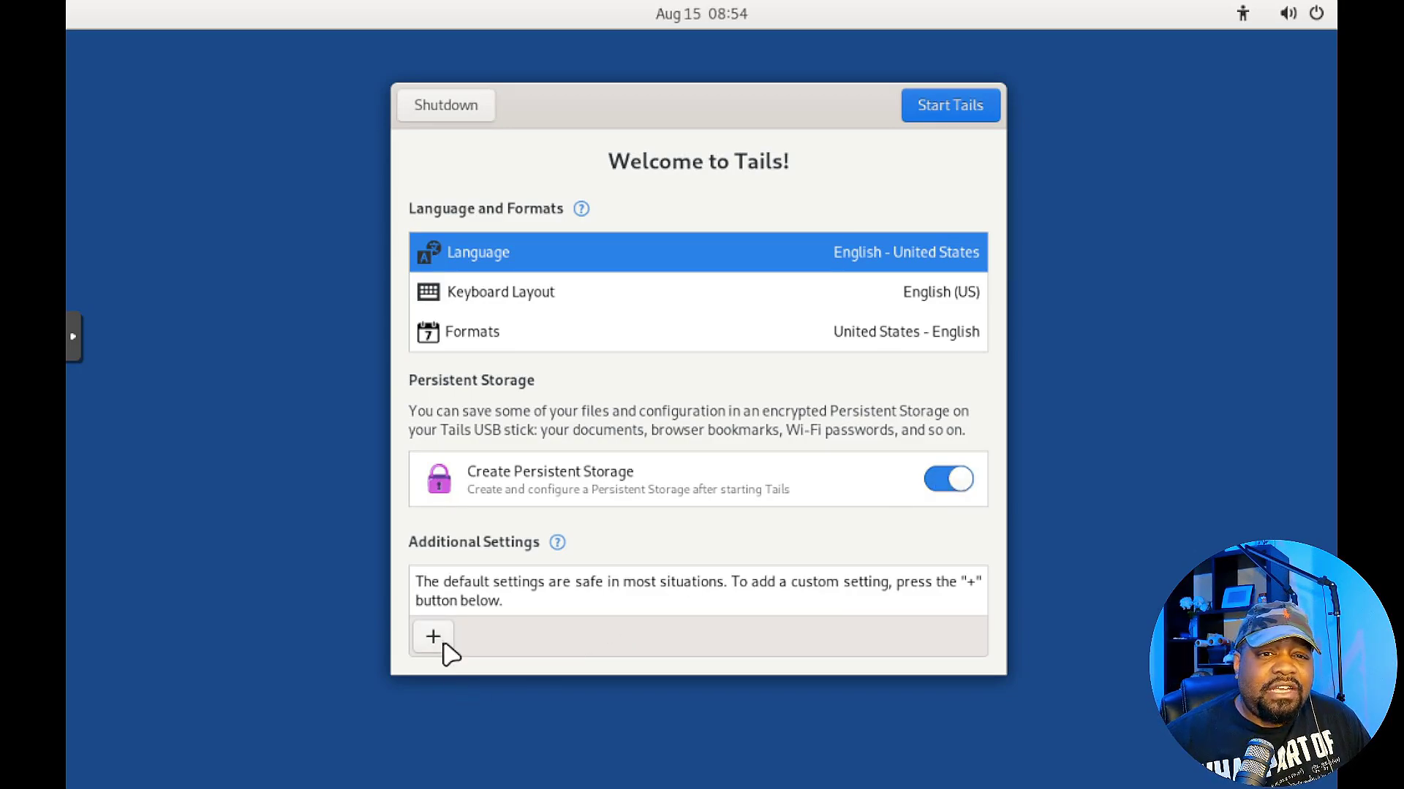
{"action": "left_click", "coordinate": [433, 637]}
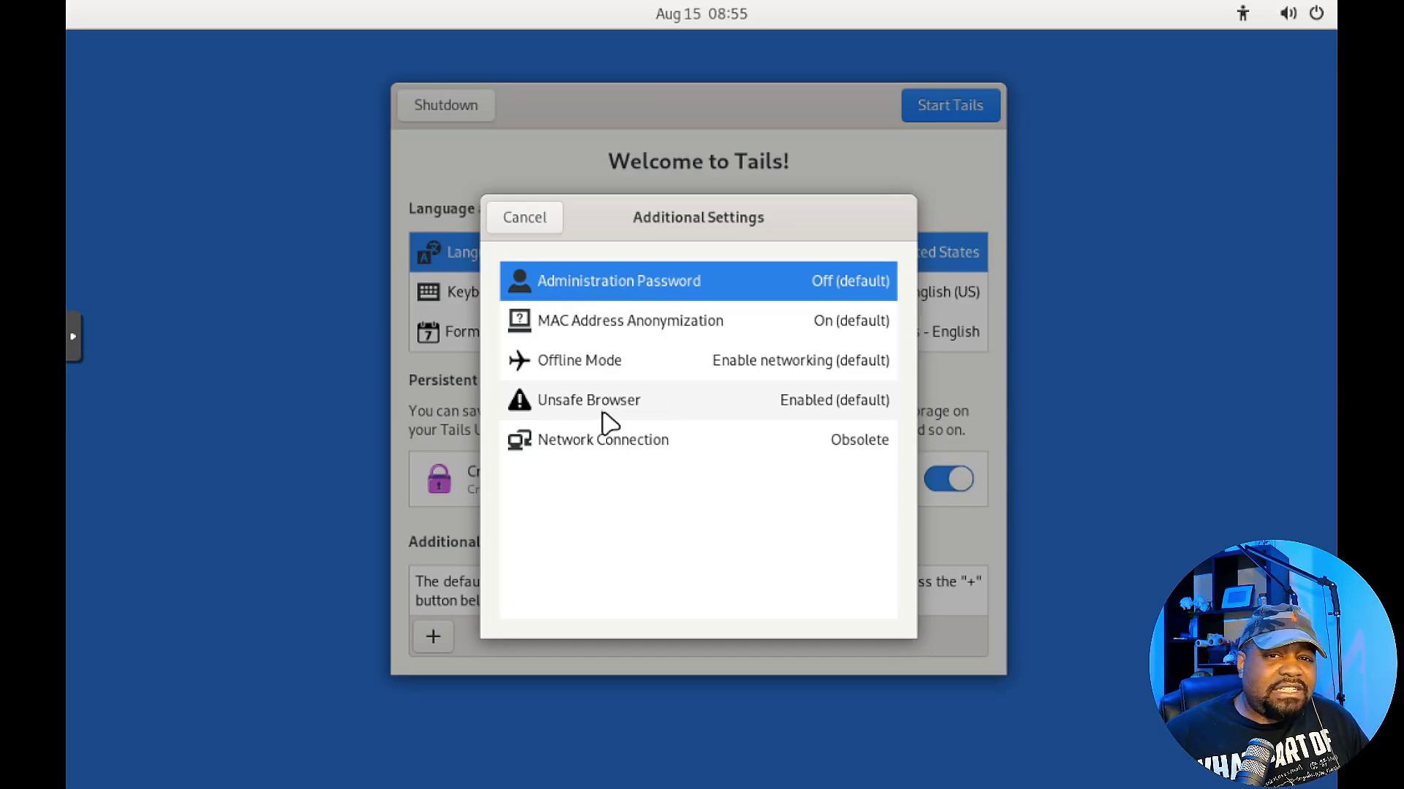
{"action": "left_click", "coordinate": [539, 222]}
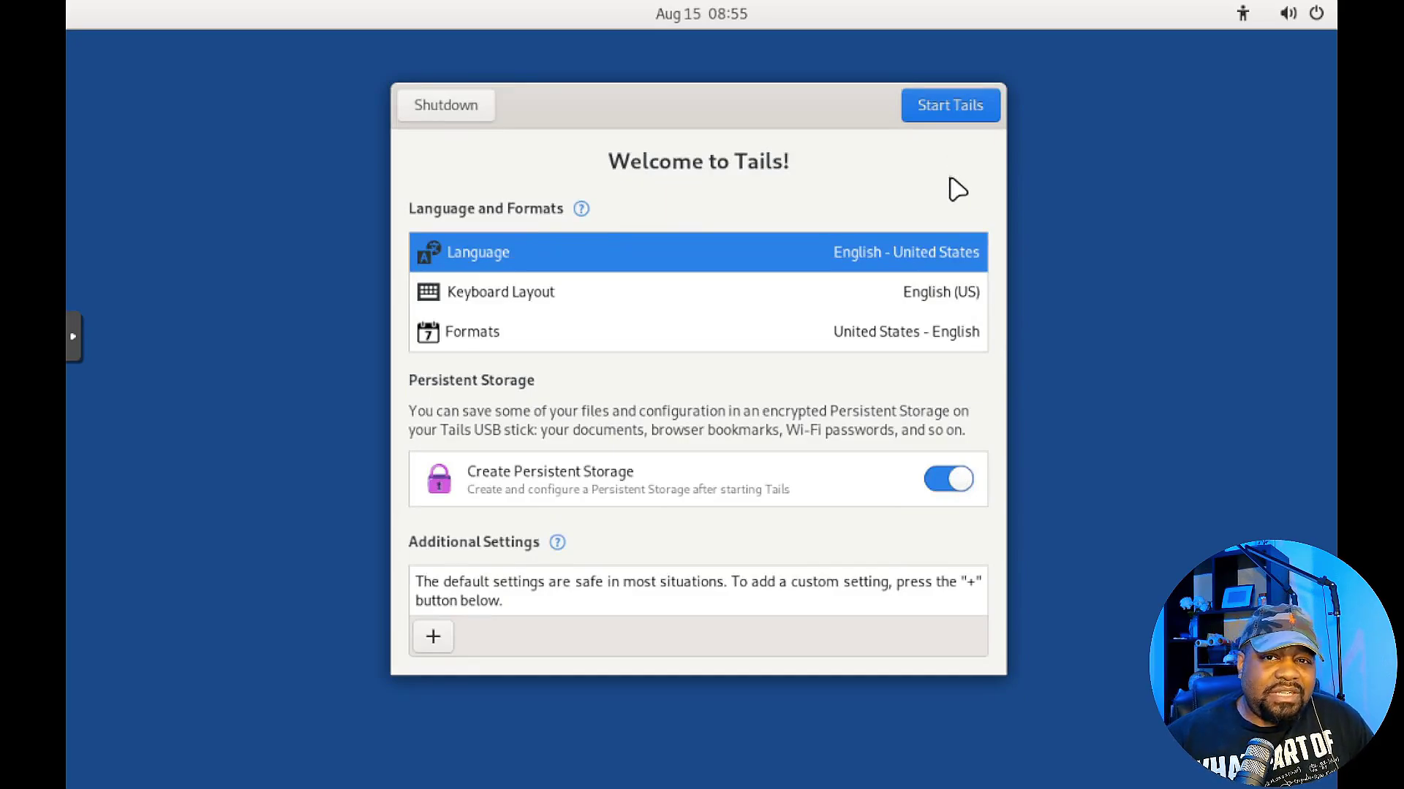
{"action": "left_click", "coordinate": [952, 117]}
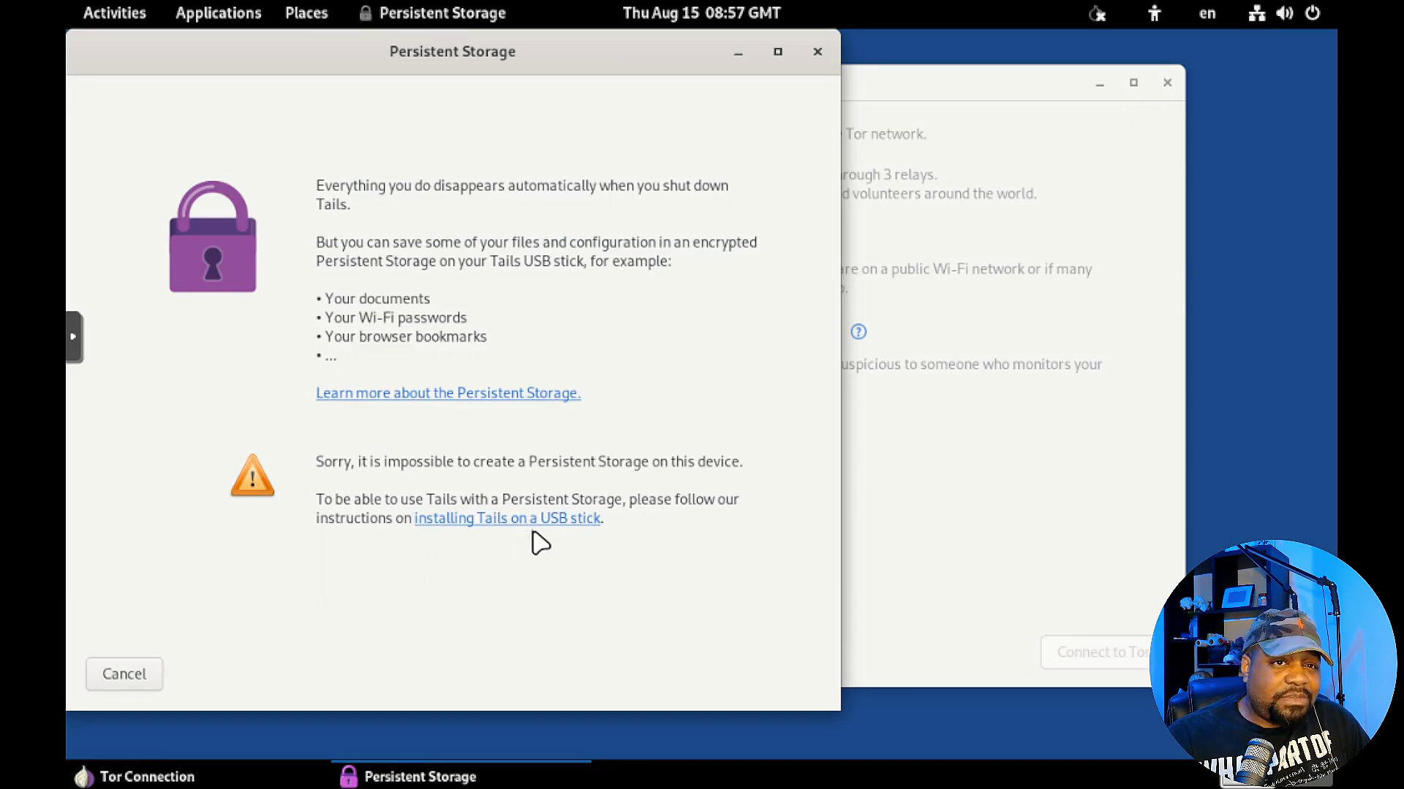
Cancel the Persistent Storage setup and choose to connect to Tor automatically with the Configure a Tor bridge option enabled.
{"action": "left_click", "coordinate": [138, 674]}
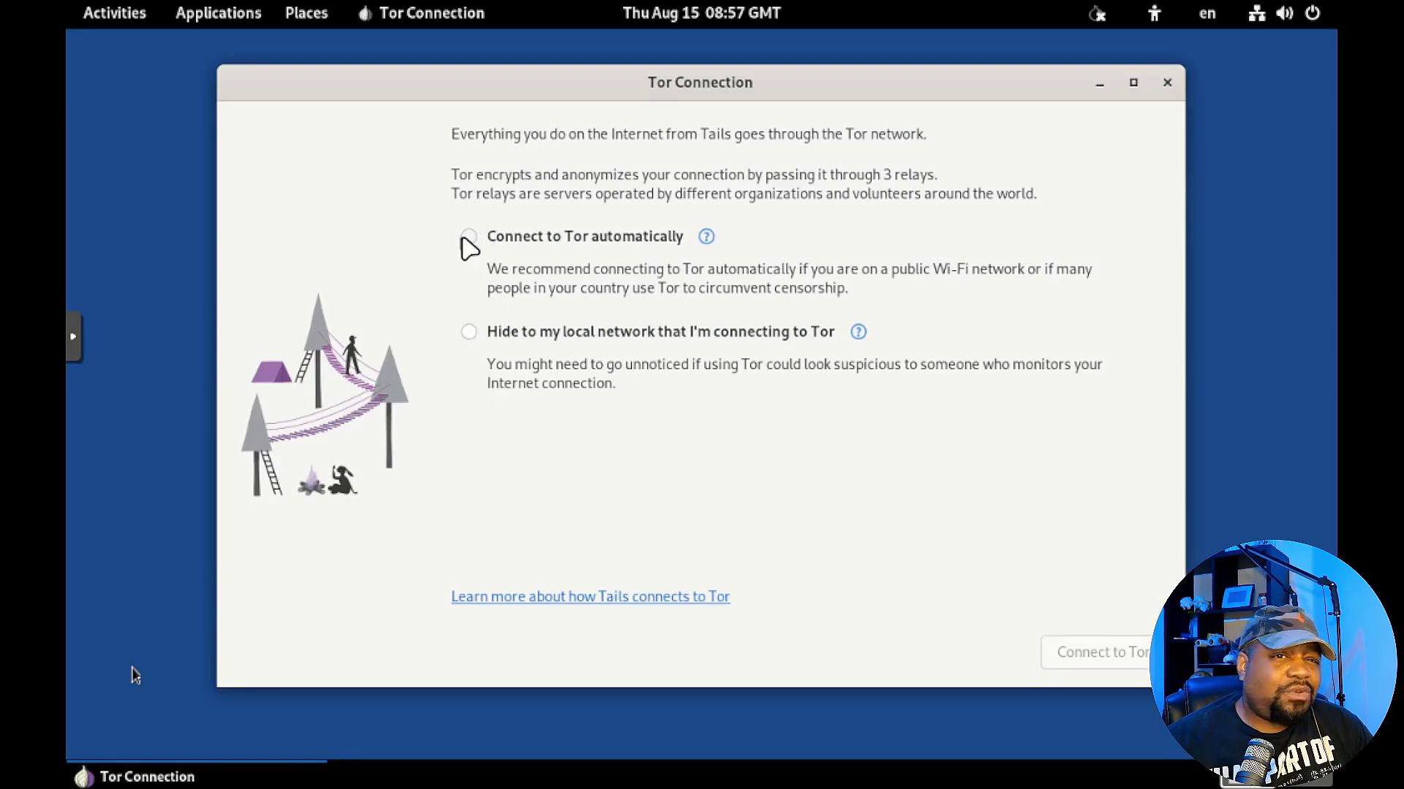
{"action": "left_click", "coordinate": [466, 237]}
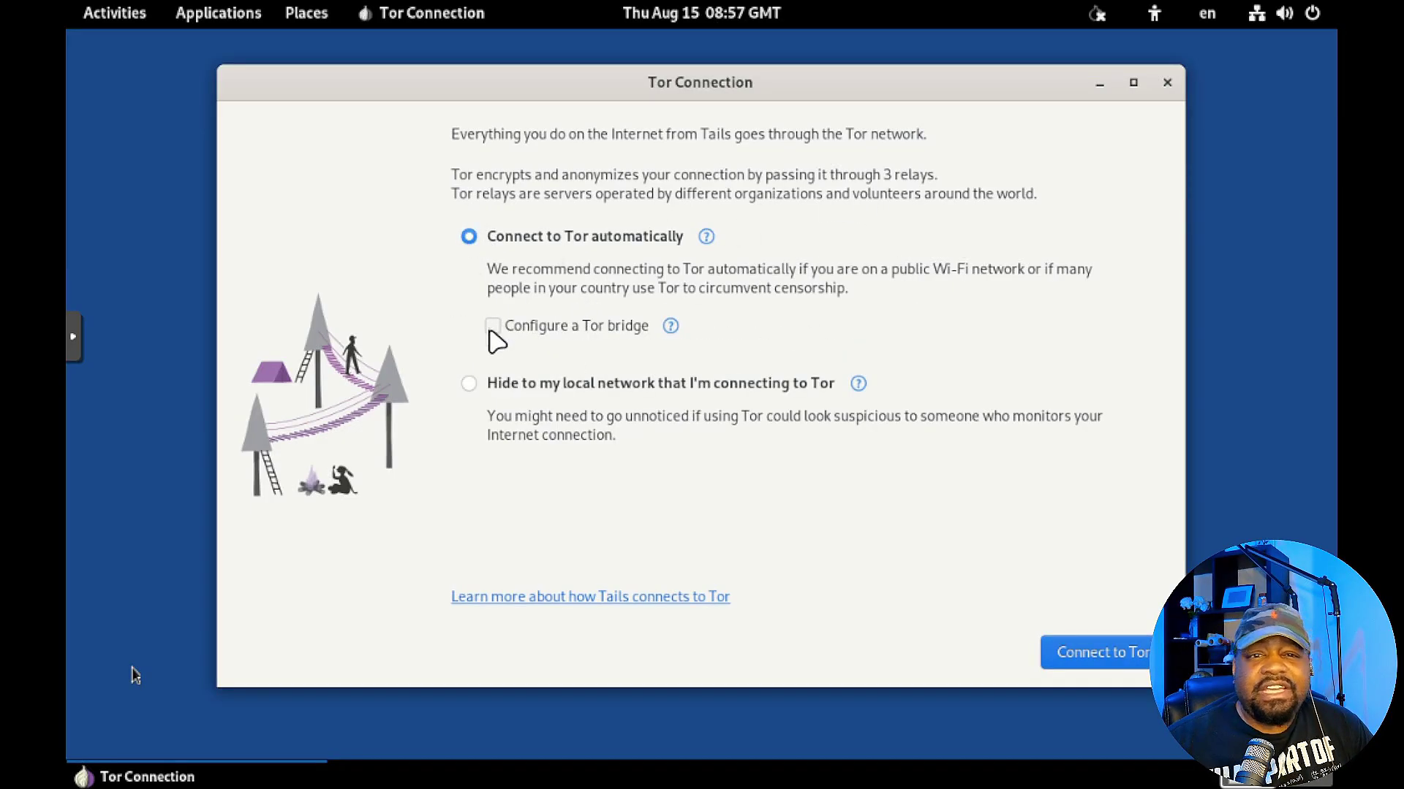
{"action": "left_click", "coordinate": [493, 326]}
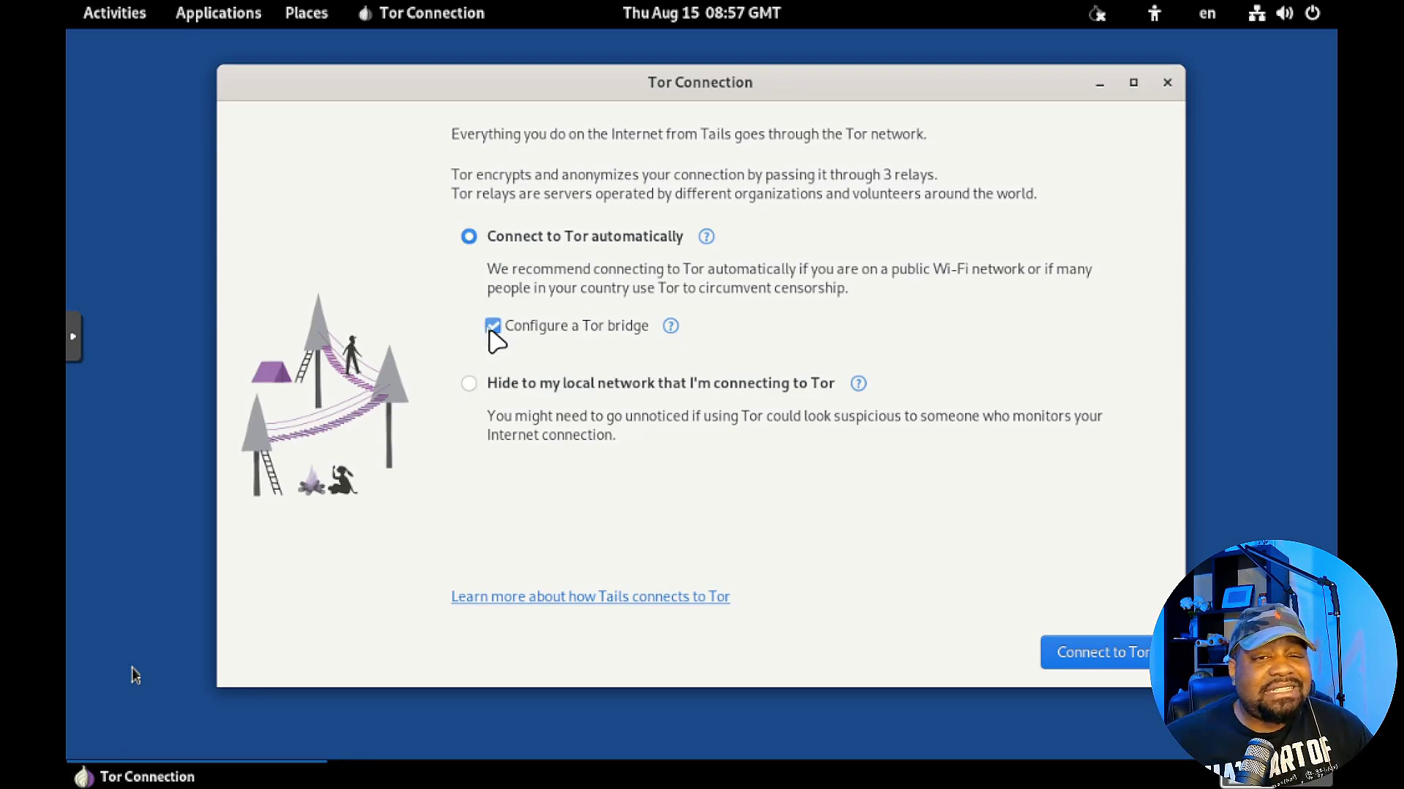
{"action": "left_click", "coordinate": [469, 385]}
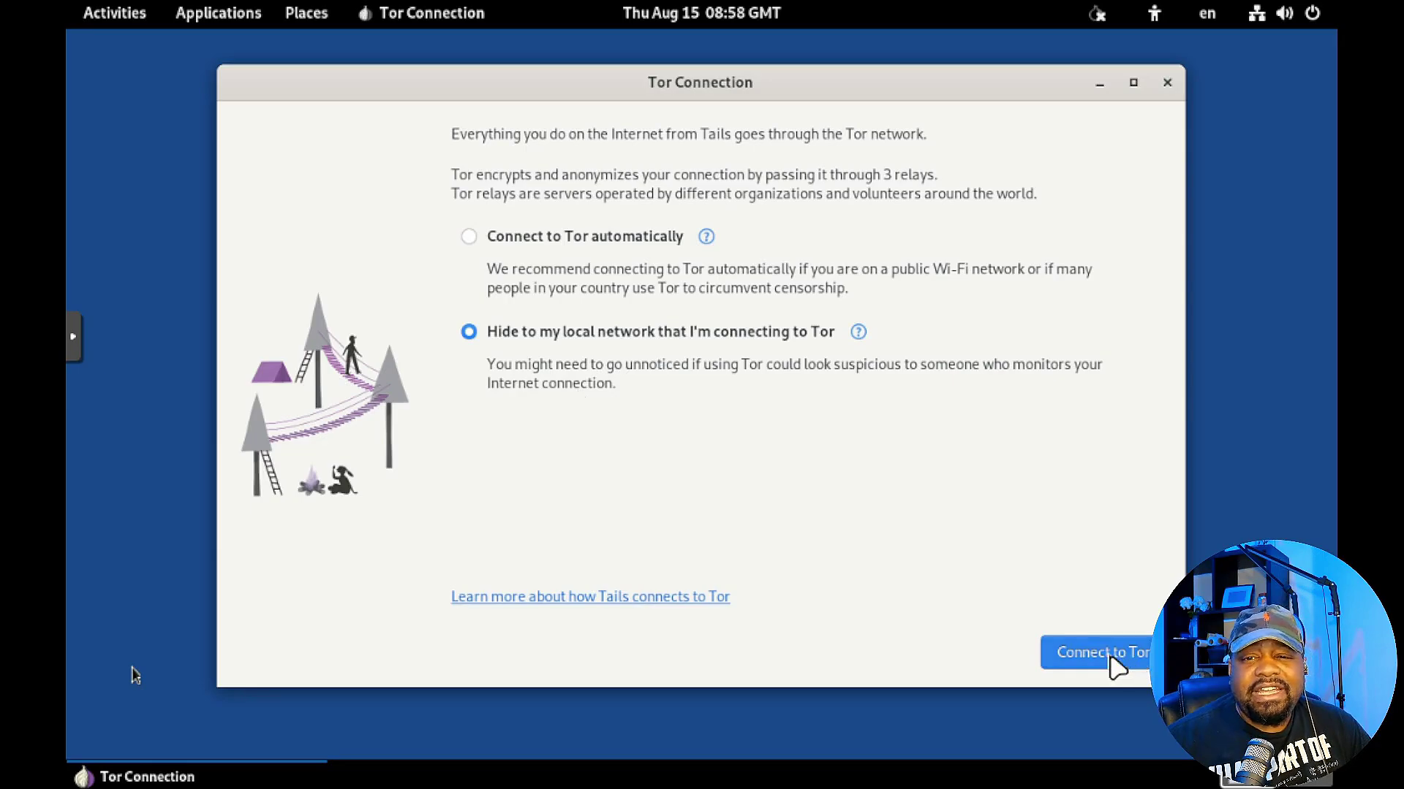
{"action": "left_click", "coordinate": [1097, 653]}
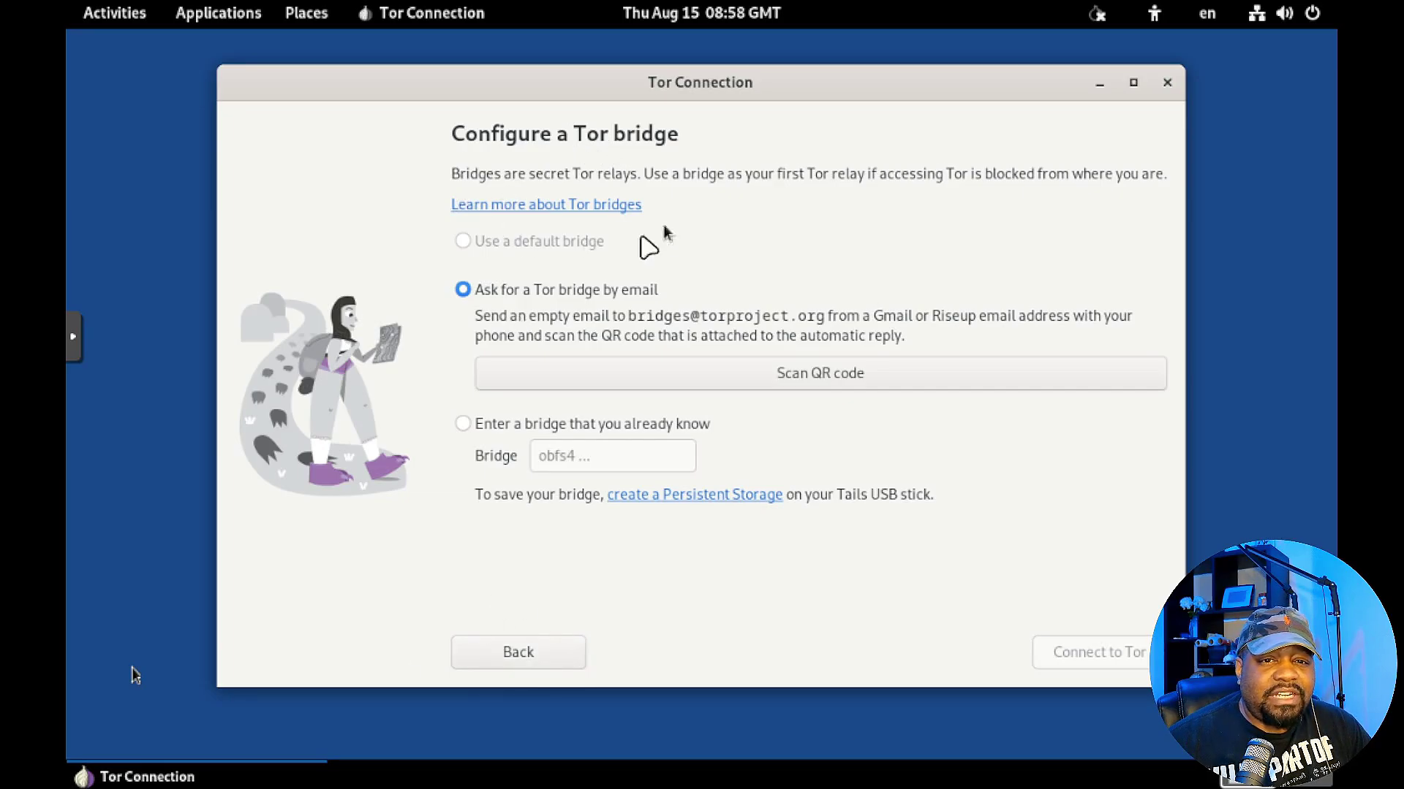
{"action": "left_click", "coordinate": [497, 660]}
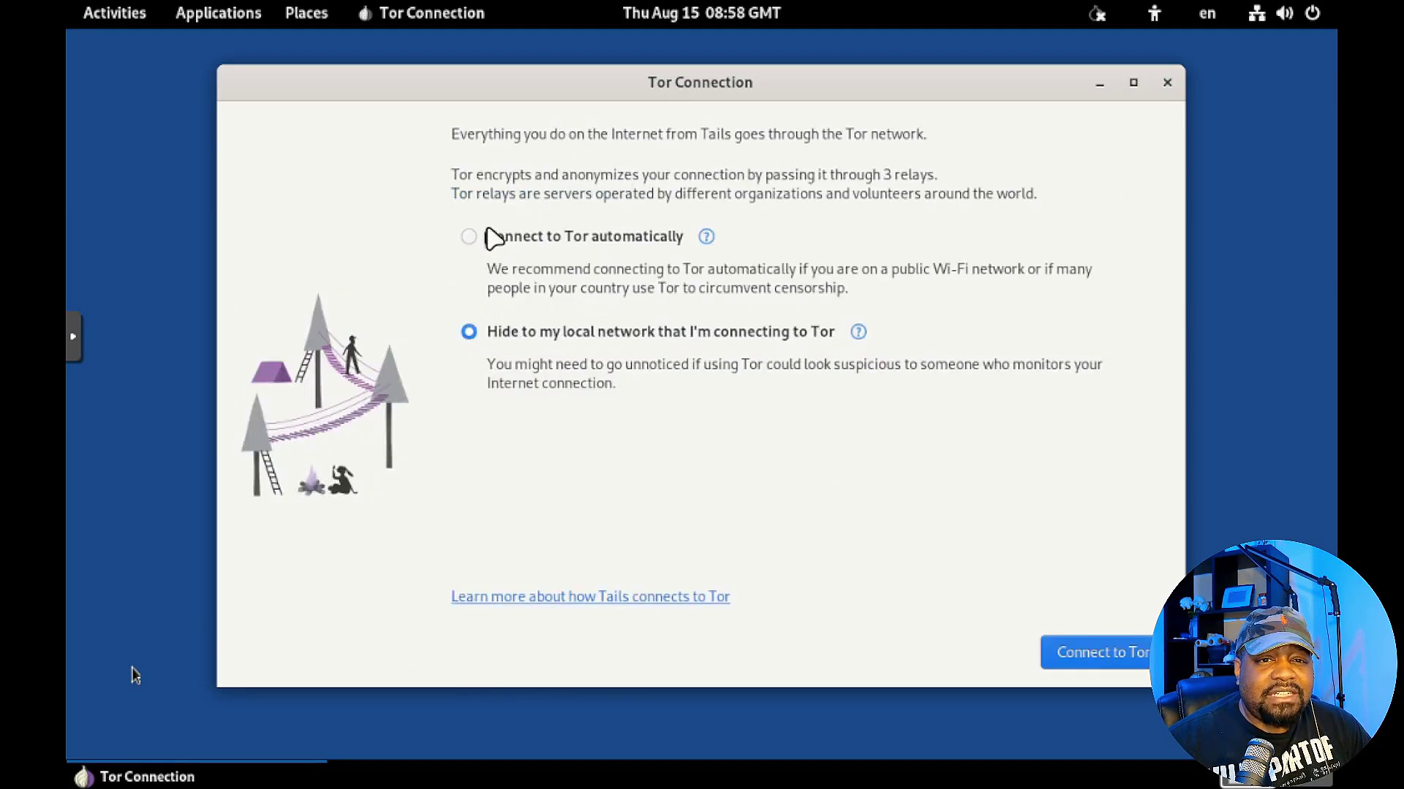
Connect to Tor automatically using a default bridge.
{"action": "left_click", "coordinate": [470, 238]}
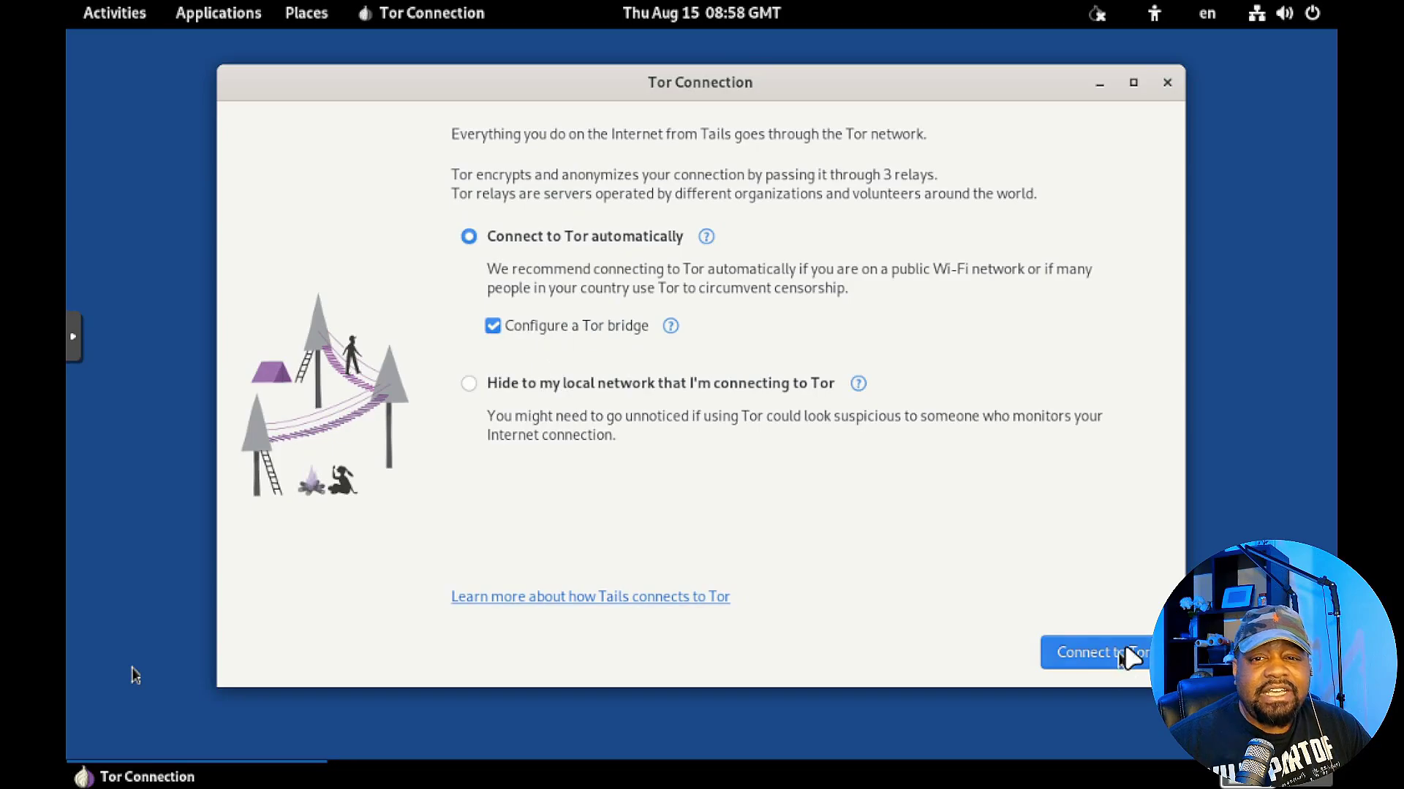
{"action": "left_click", "coordinate": [1130, 656]}
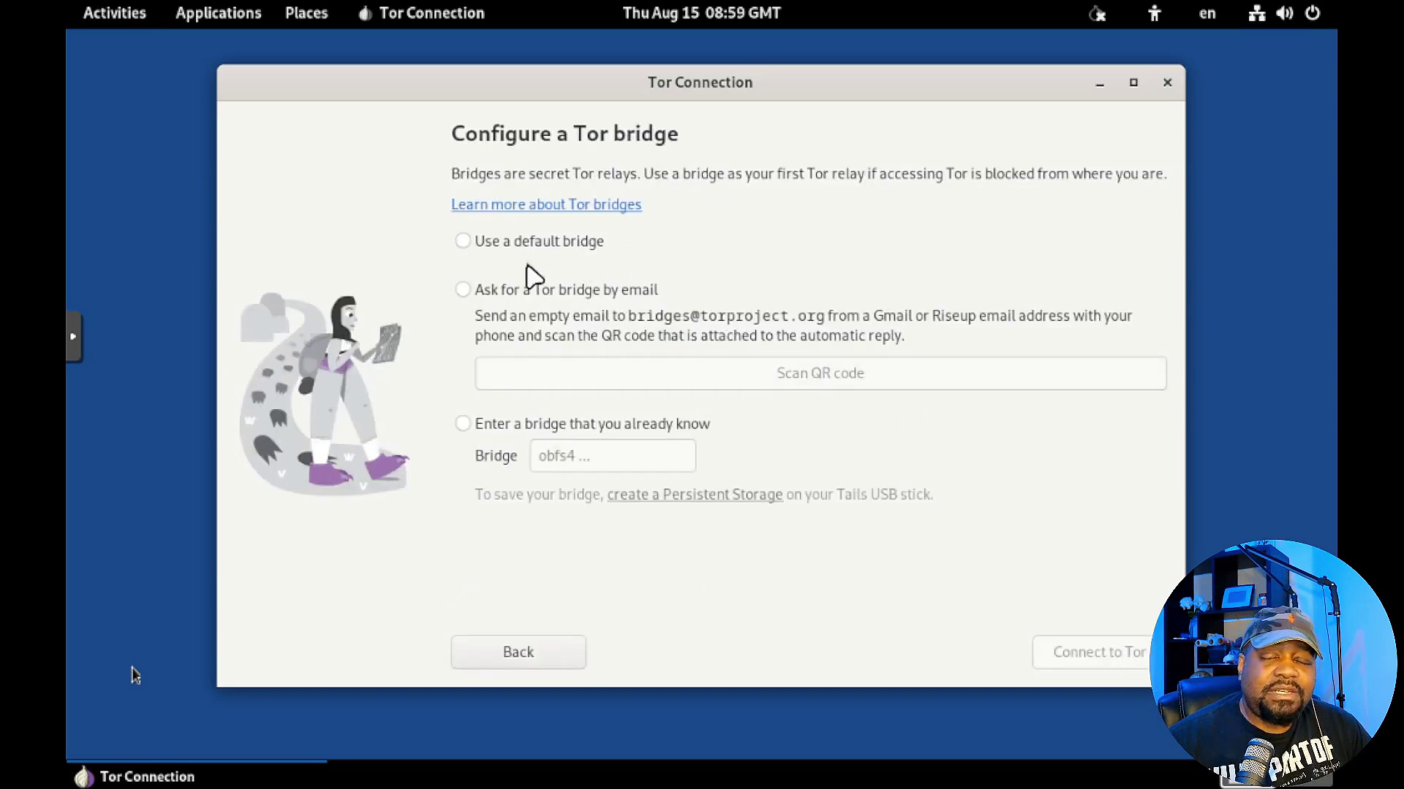
{"action": "left_click", "coordinate": [530, 249]}
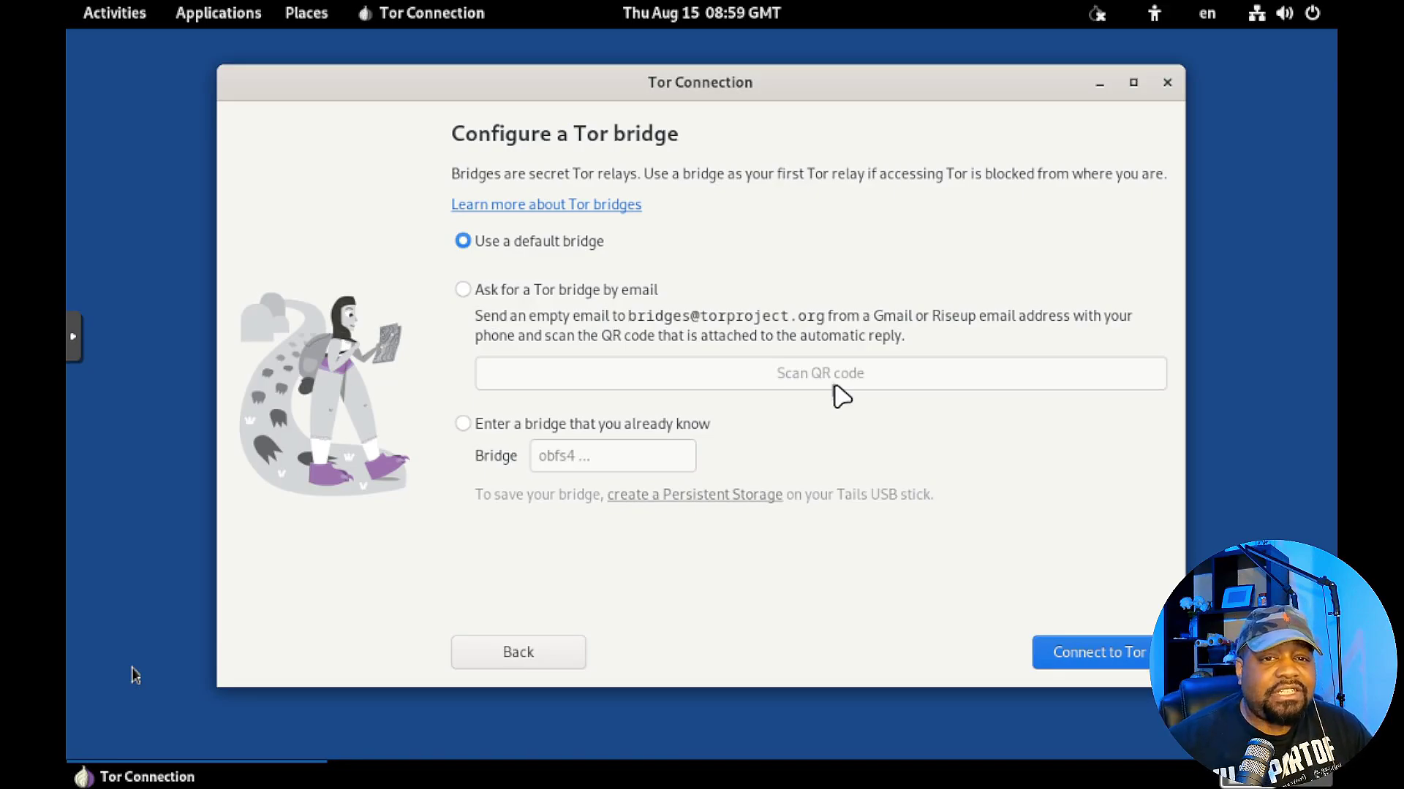
{"action": "left_click", "coordinate": [1102, 652]}
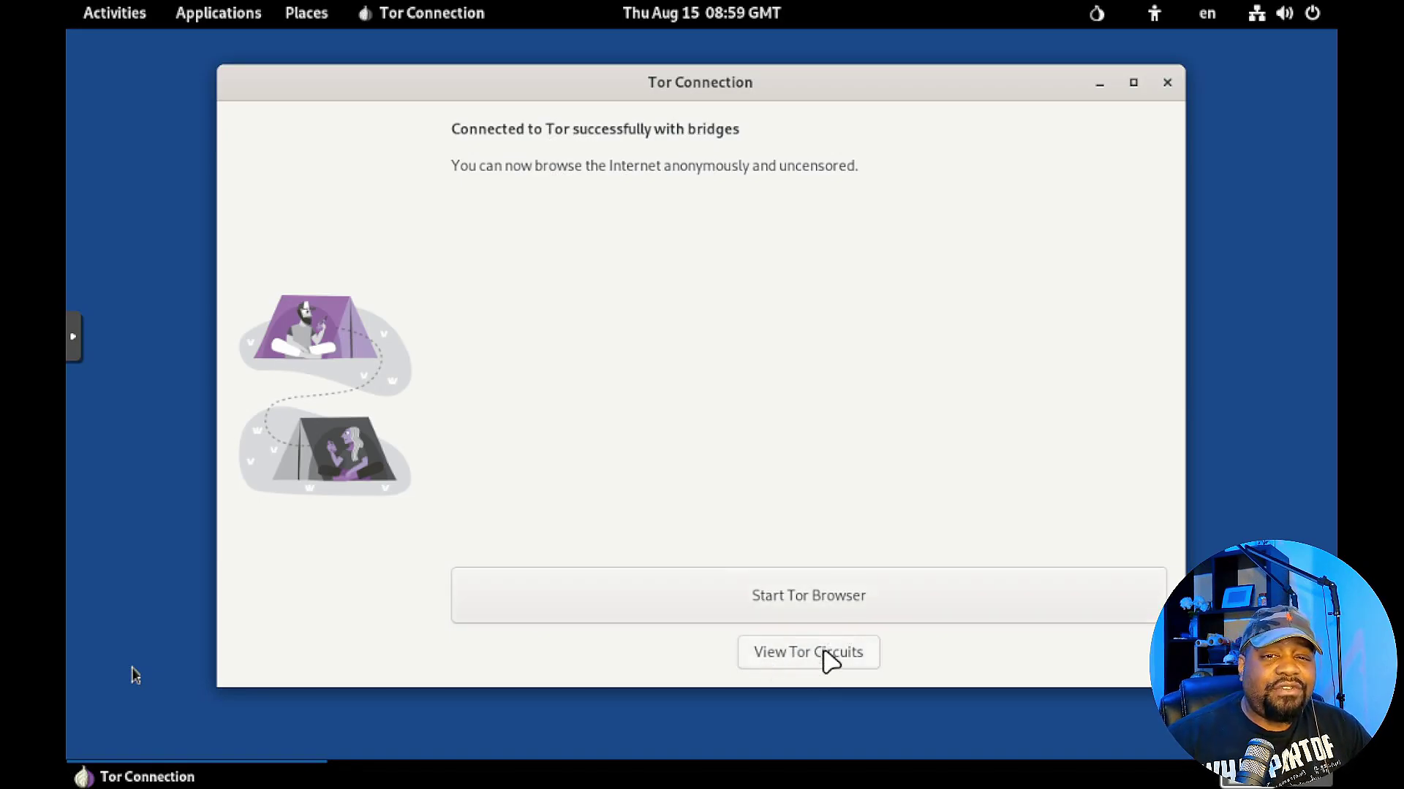
View the list of Tor circuits and close it.
{"action": "left_click", "coordinate": [826, 654]}
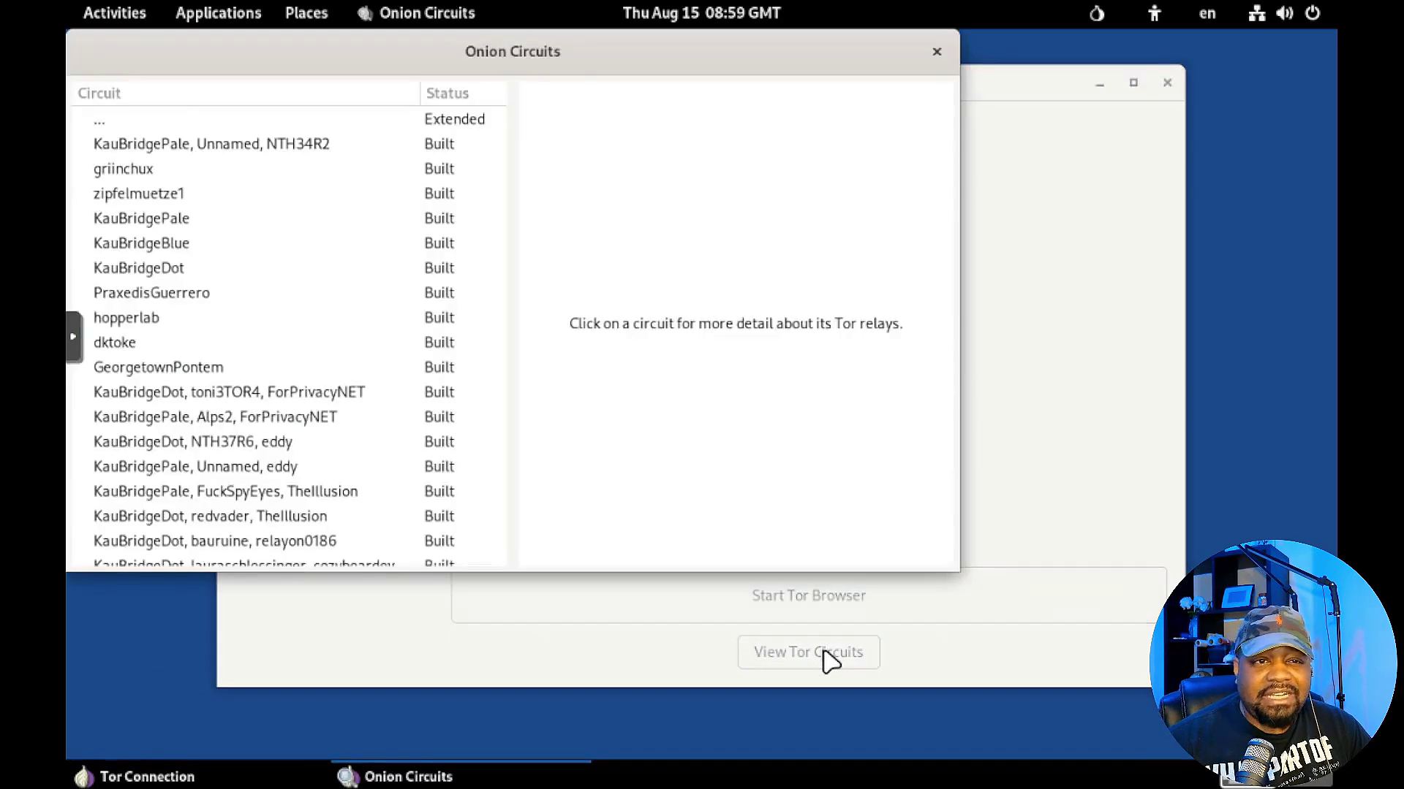
{"action": "left_click", "coordinate": [937, 52]}
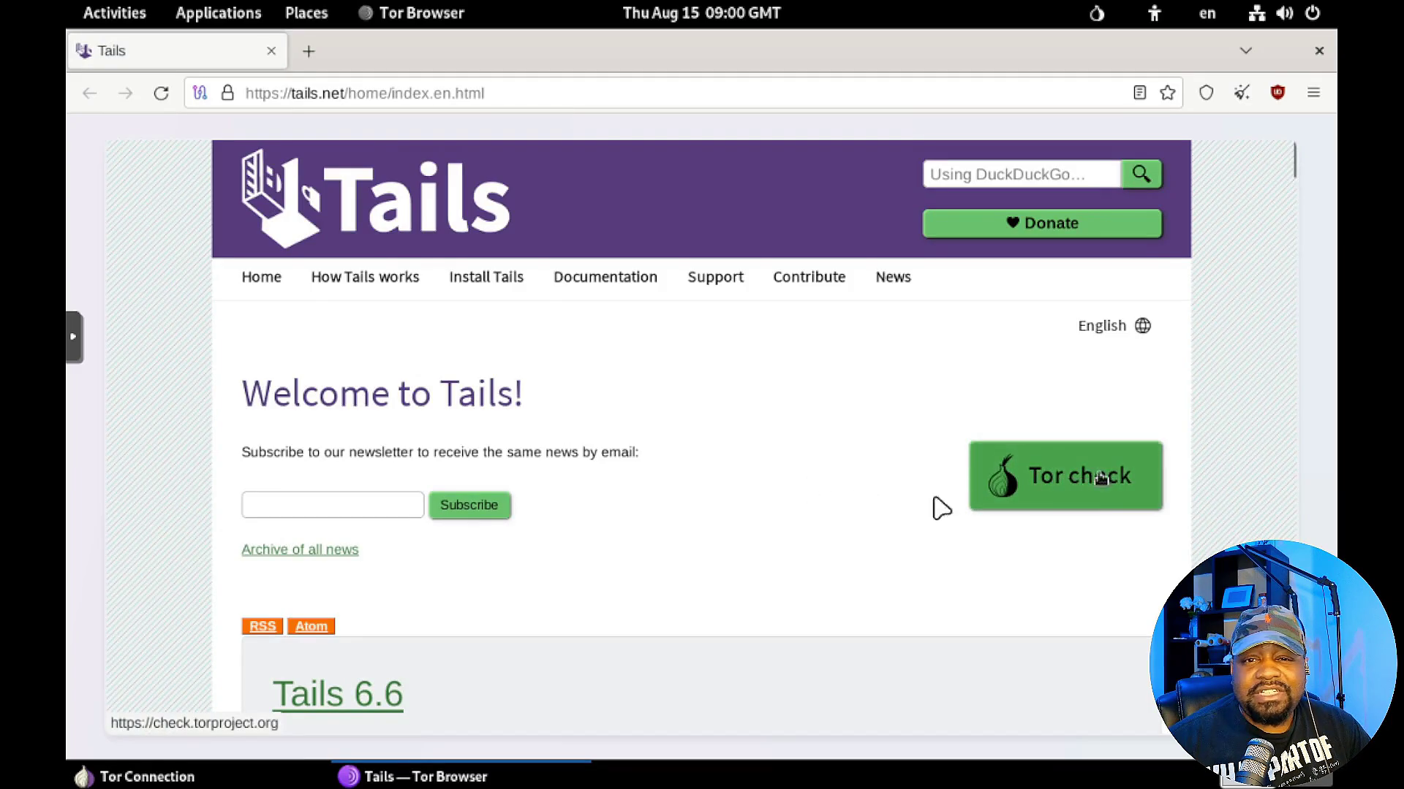
Run the Tor check in Tor Browser, highlight the reported IP address, and close the browser.
{"action": "left_click", "coordinate": [1077, 499]}
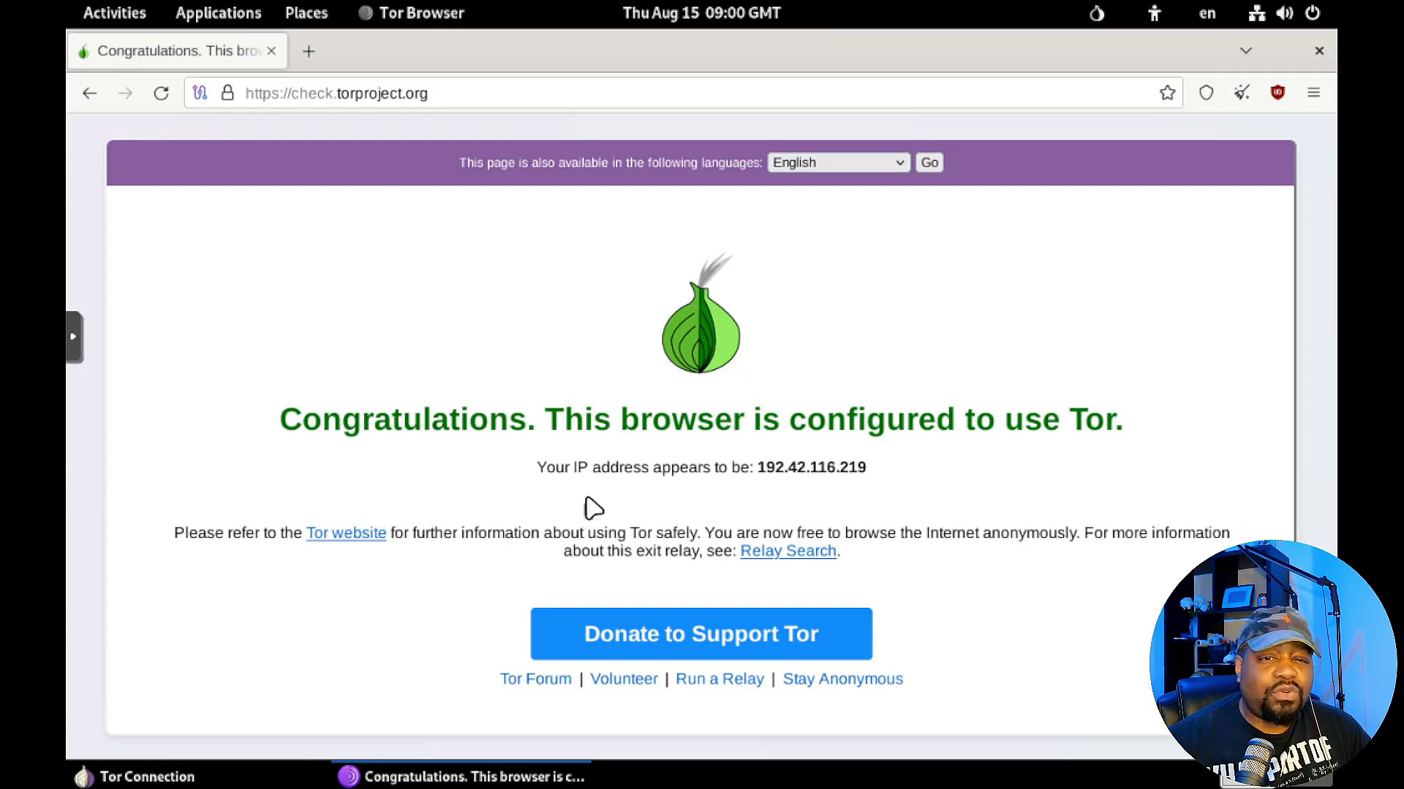
{"action": "left_click_drag", "start_coordinate": [881, 472], "coordinate": [754, 474]}
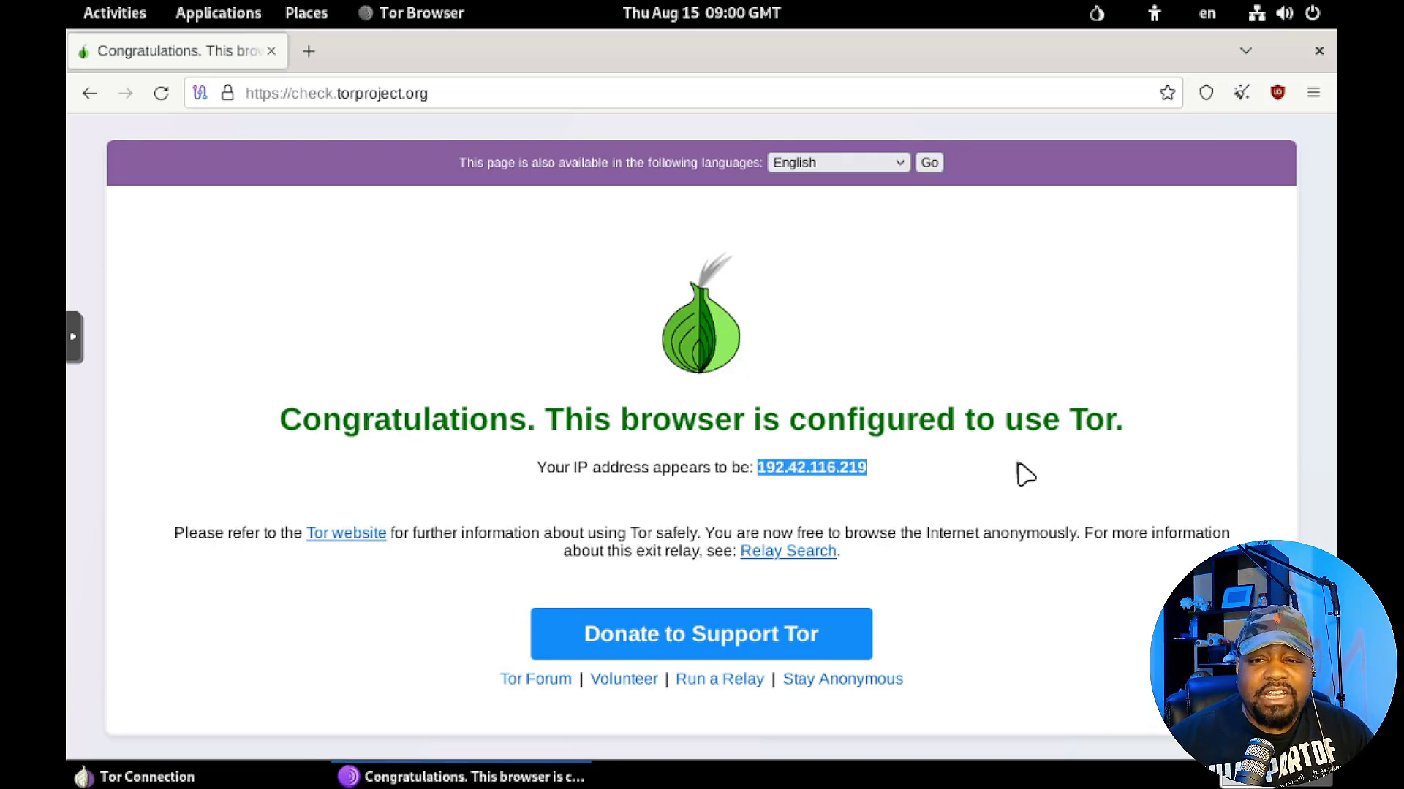
{"action": "left_click", "coordinate": [1319, 51]}
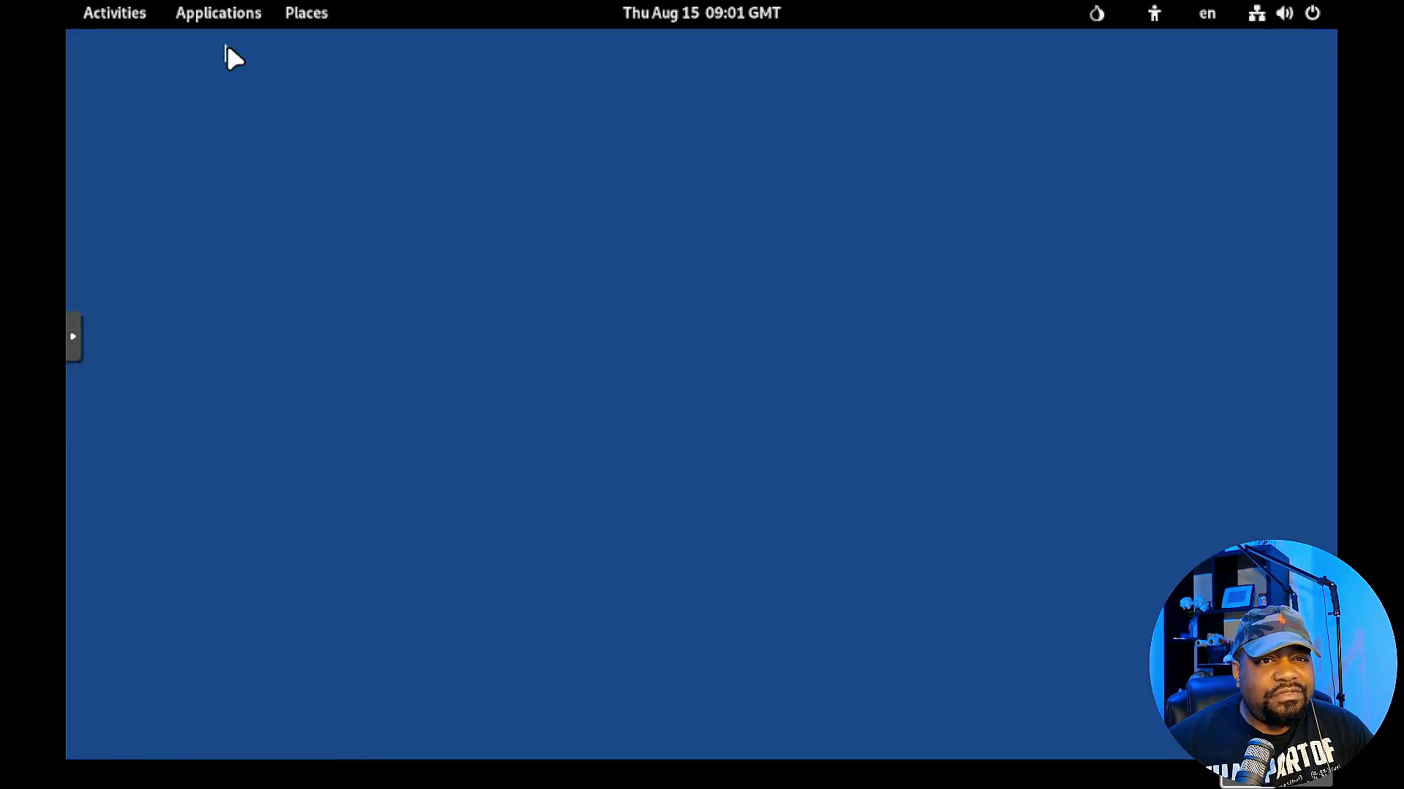
Look through the Favorites, Graphics and Internet applications, and open the Unsafe Browser briefly before closing it.
{"action": "left_click", "coordinate": [204, 9]}
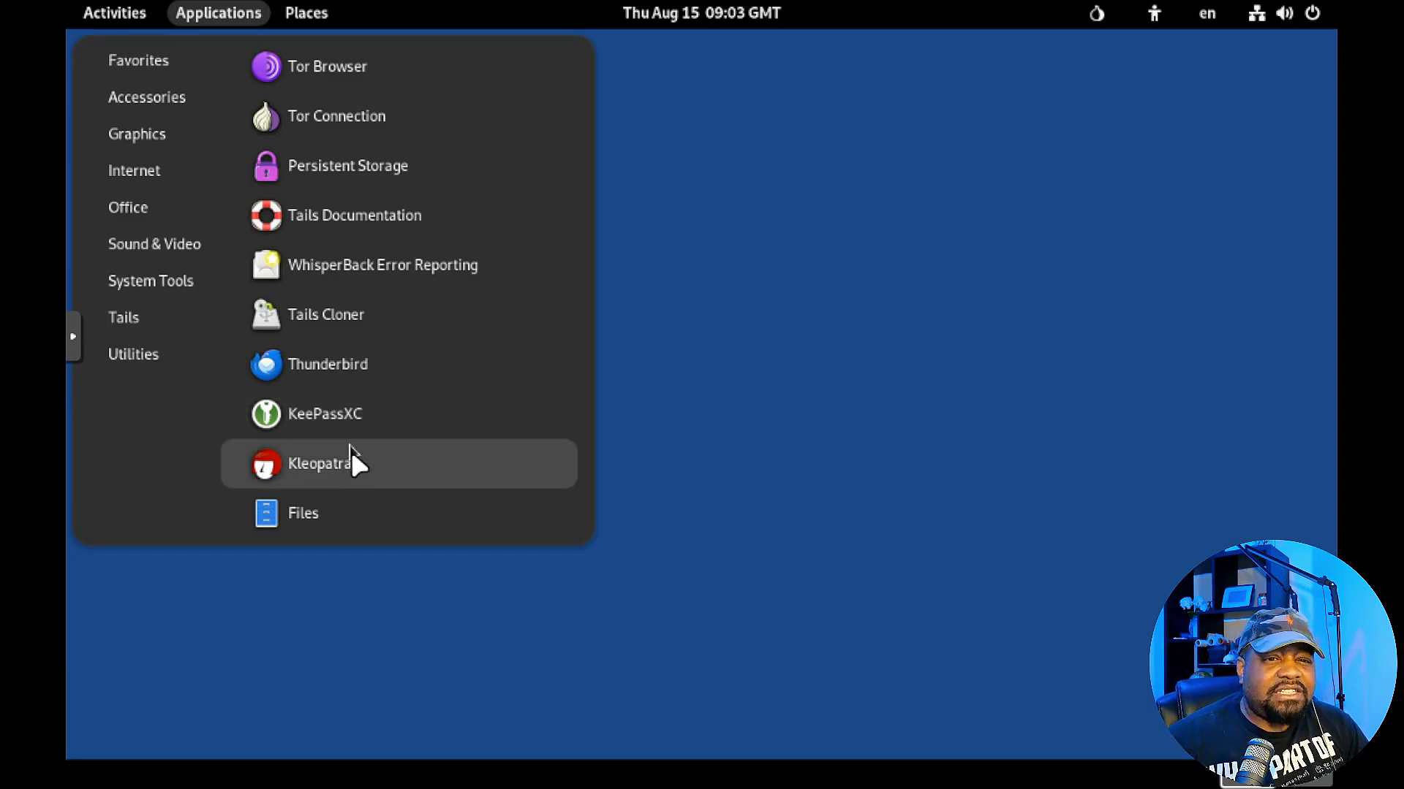
{"action": "mouse_move", "coordinate": [142, 130]}
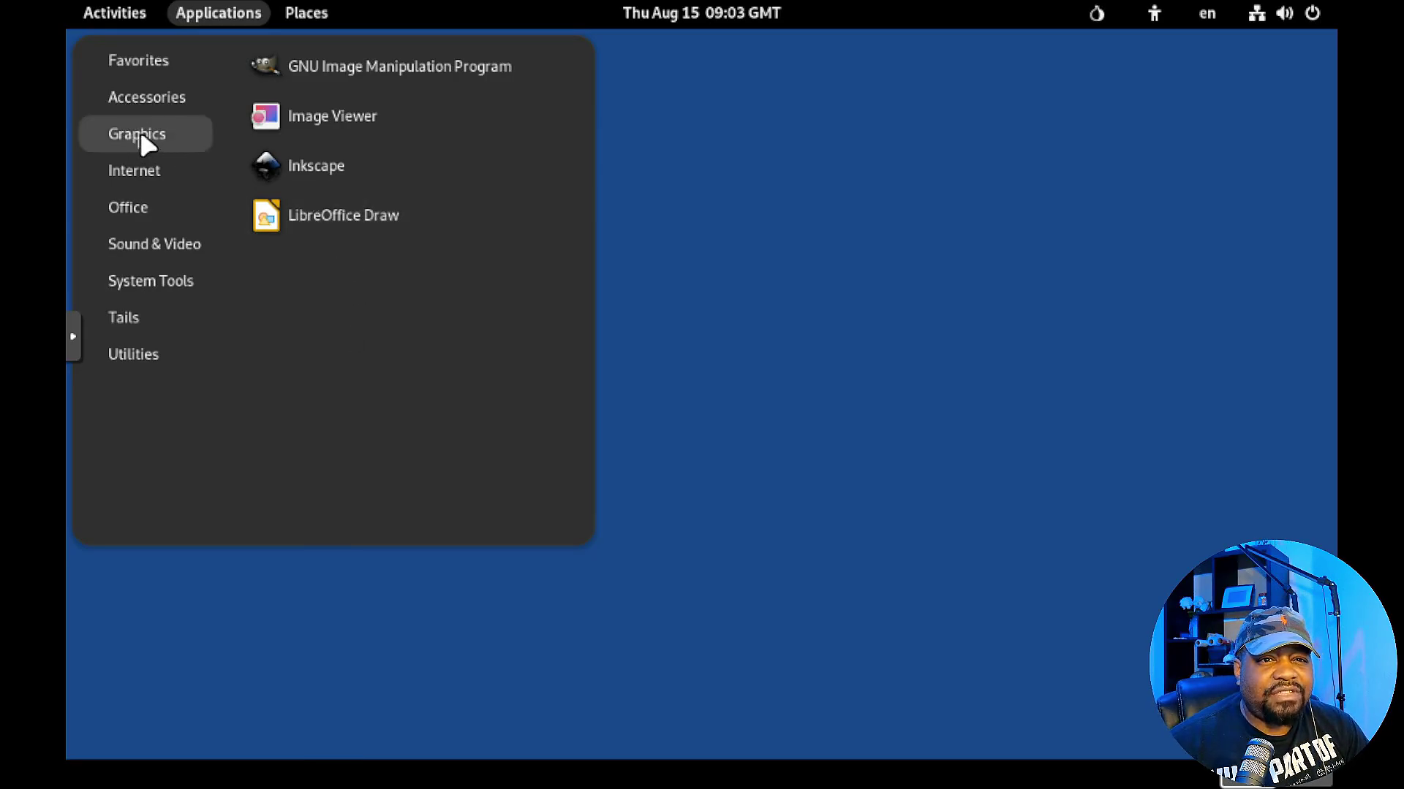
{"action": "mouse_move", "coordinate": [146, 179]}
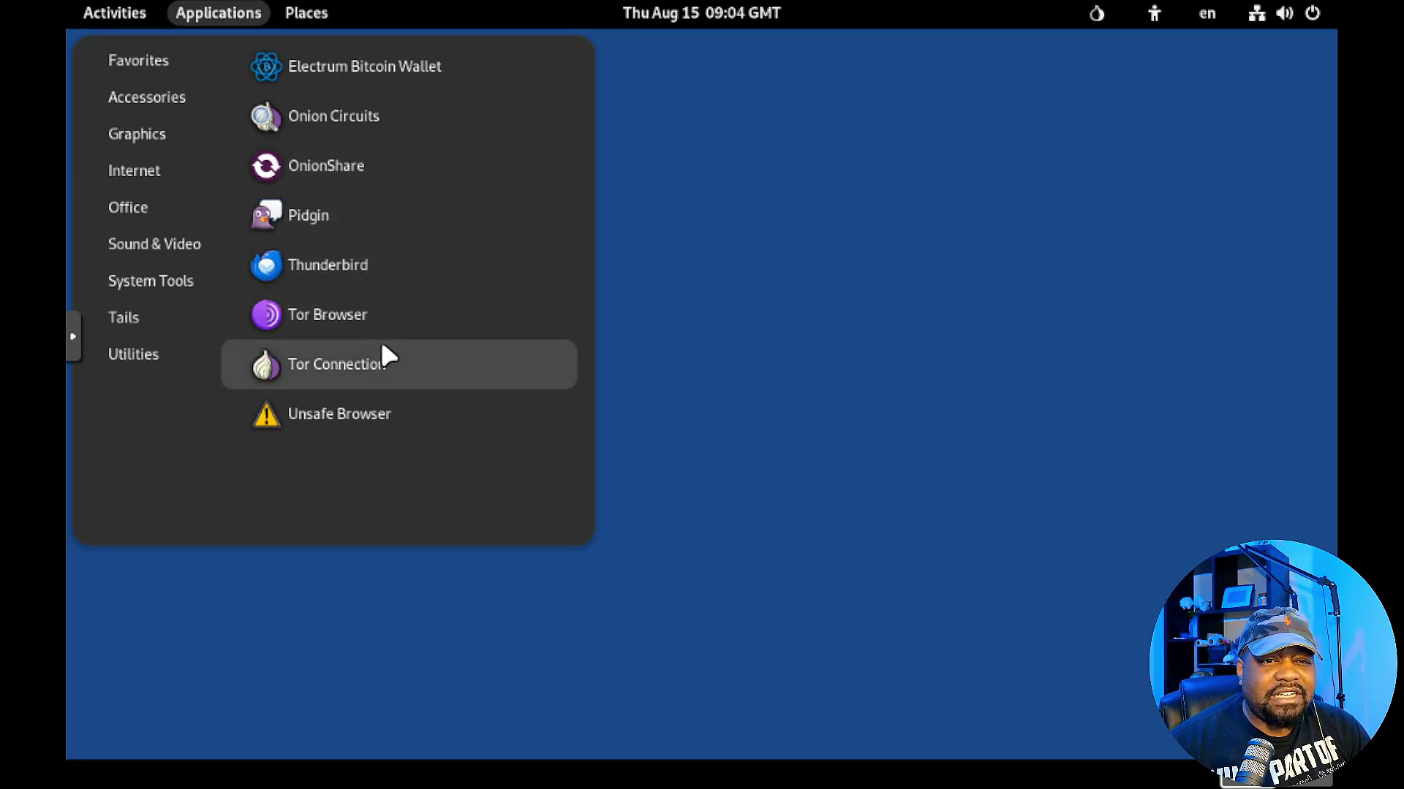
{"action": "left_click", "coordinate": [377, 414]}
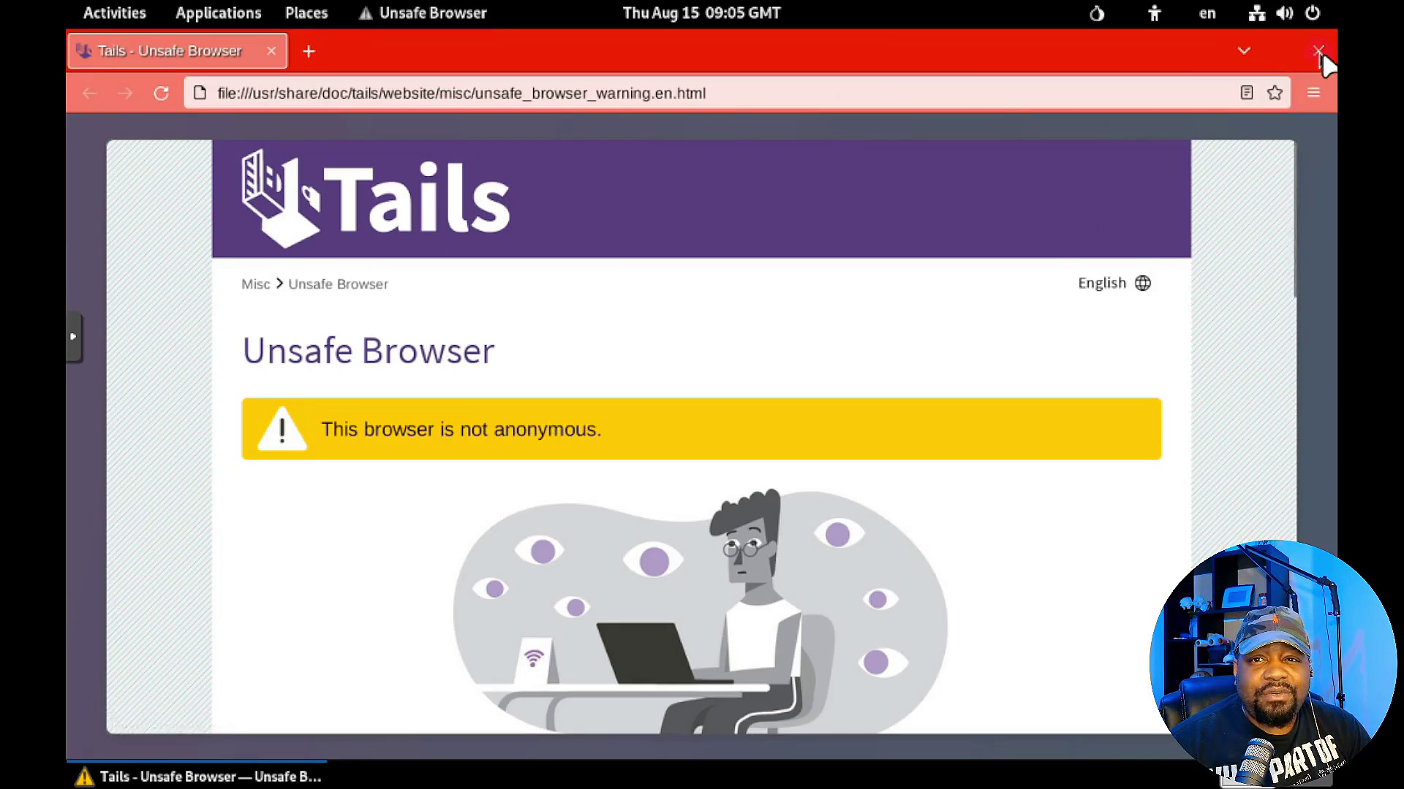
{"action": "left_click", "coordinate": [1318, 51]}
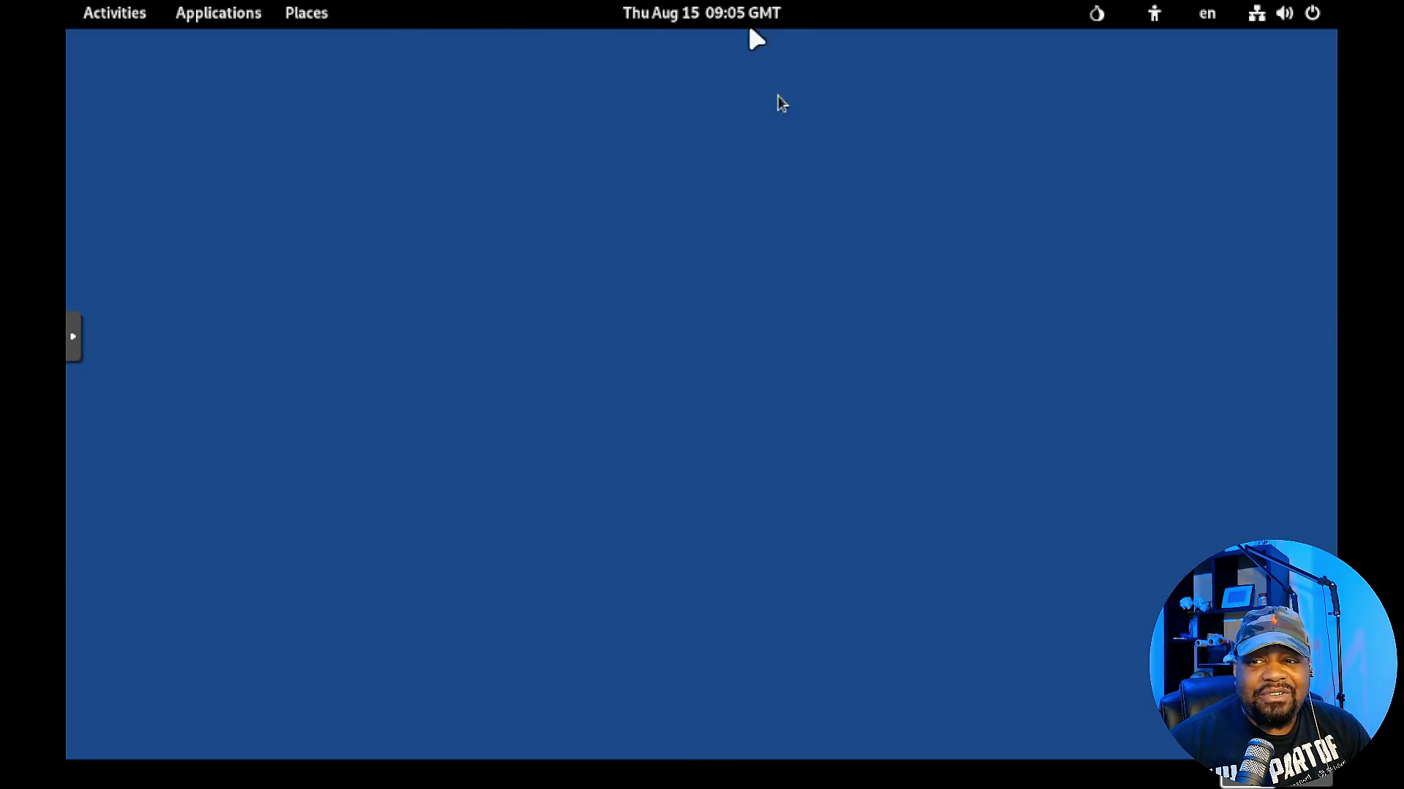
Look through the Office, Sound & Video and System Tools applications, and open Synaptic Package Manager briefly before cancelling its authentication.
{"action": "left_click", "coordinate": [210, 14]}
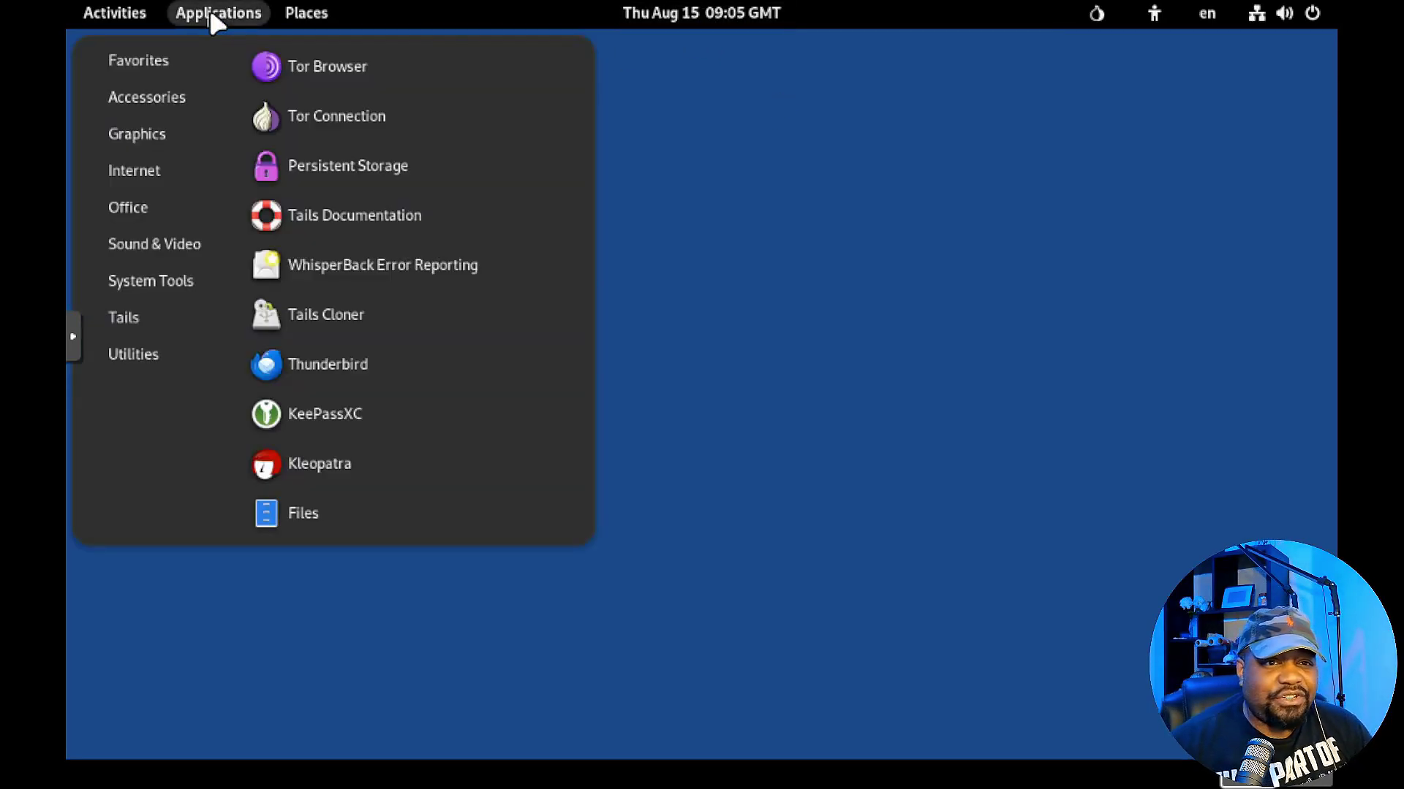
{"action": "mouse_move", "coordinate": [143, 209]}
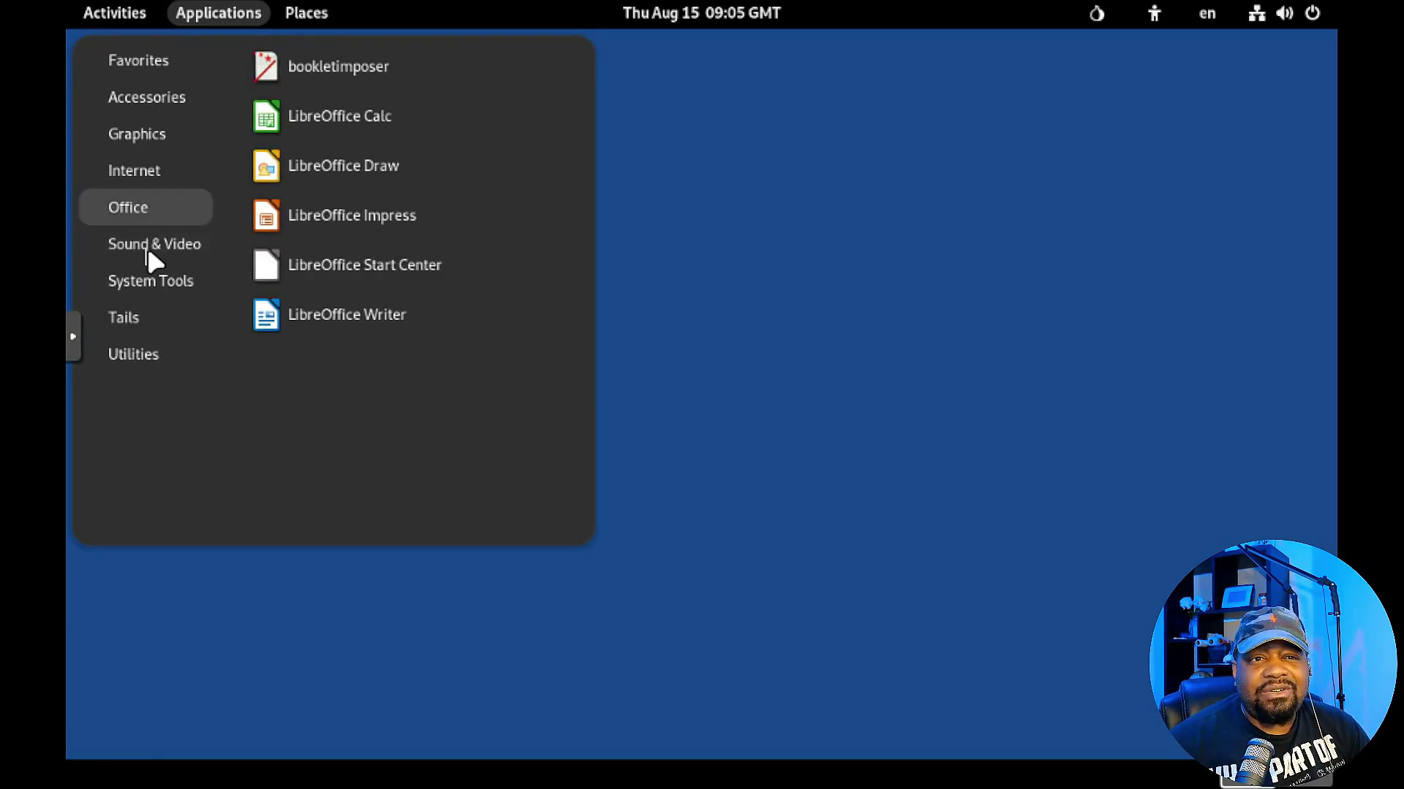
{"action": "mouse_move", "coordinate": [125, 244]}
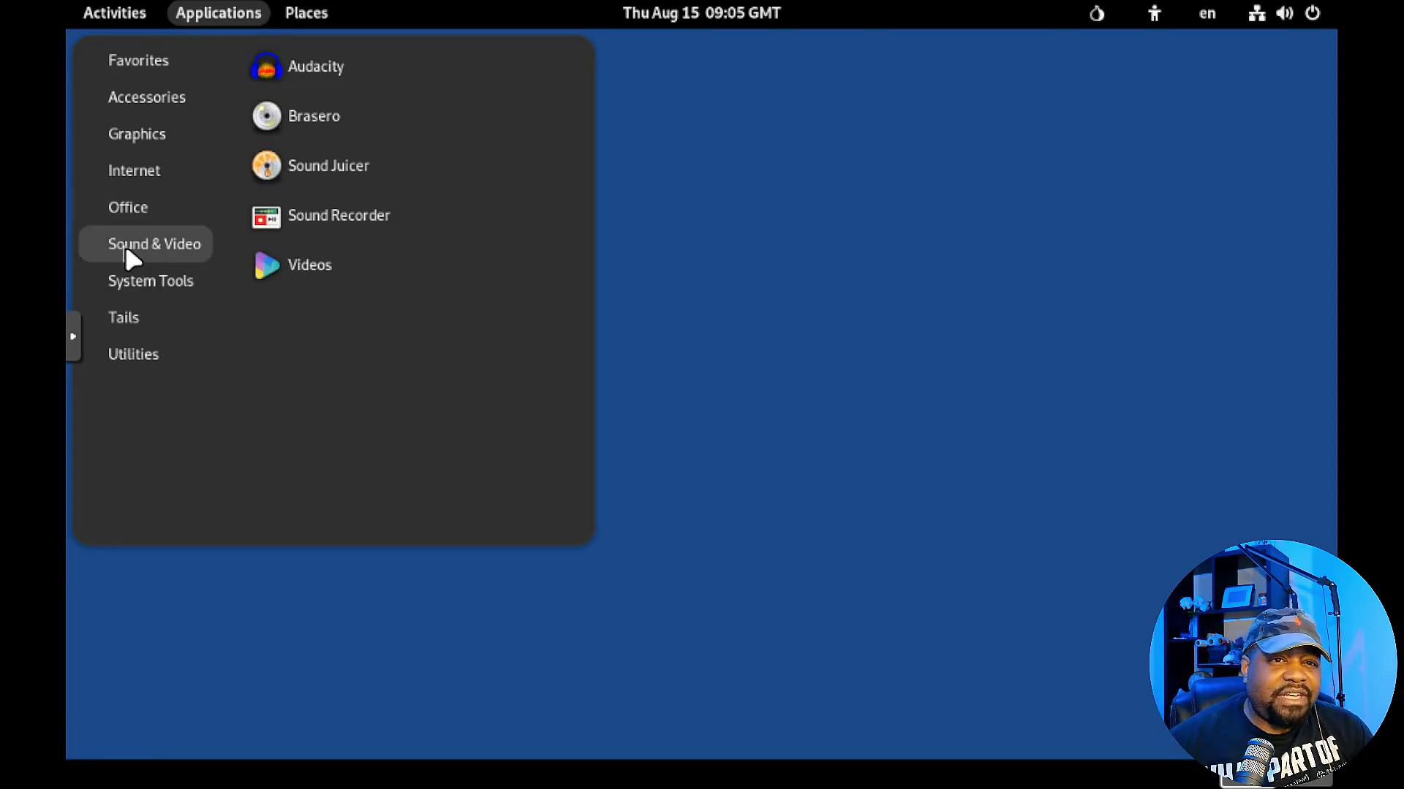
{"action": "mouse_move", "coordinate": [148, 286]}
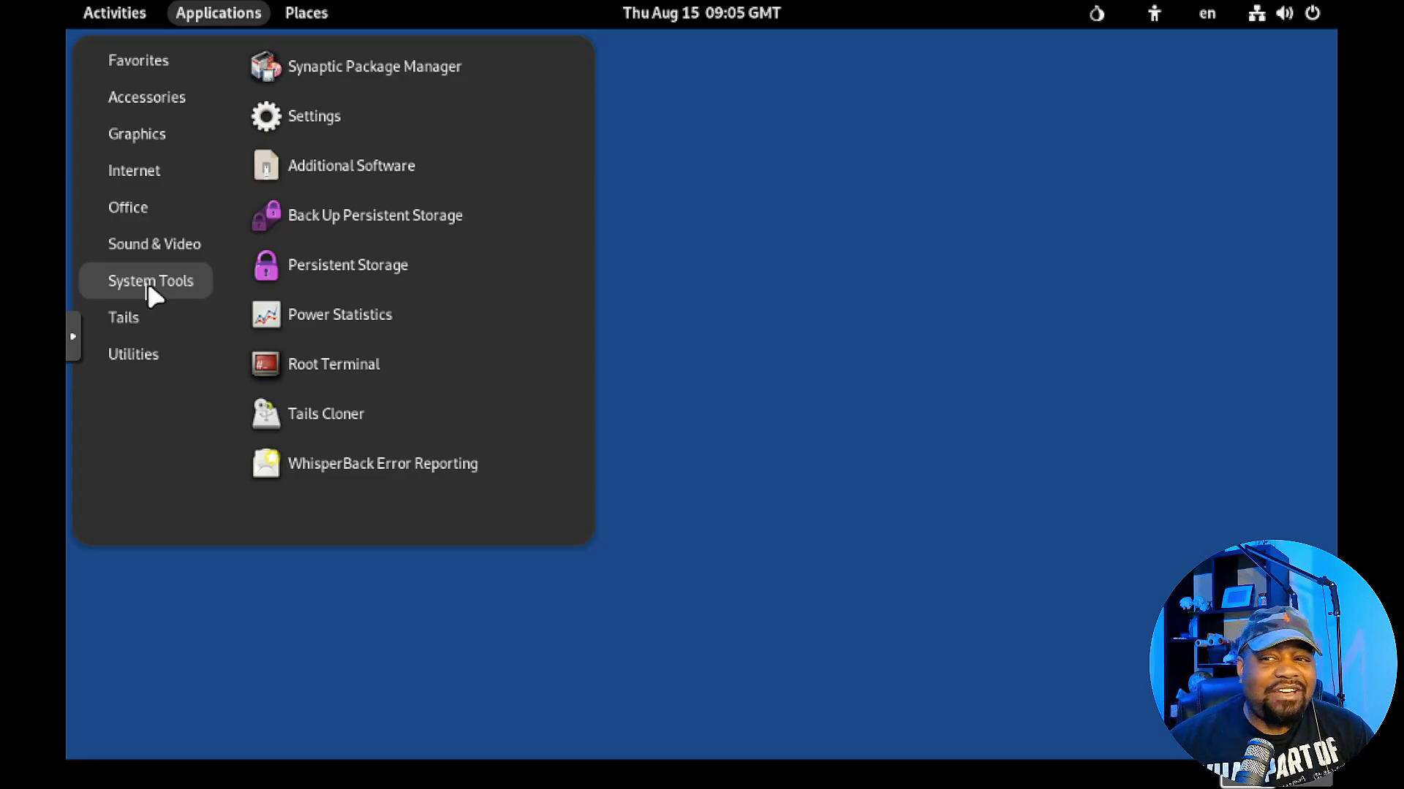
{"action": "left_click", "coordinate": [380, 67]}
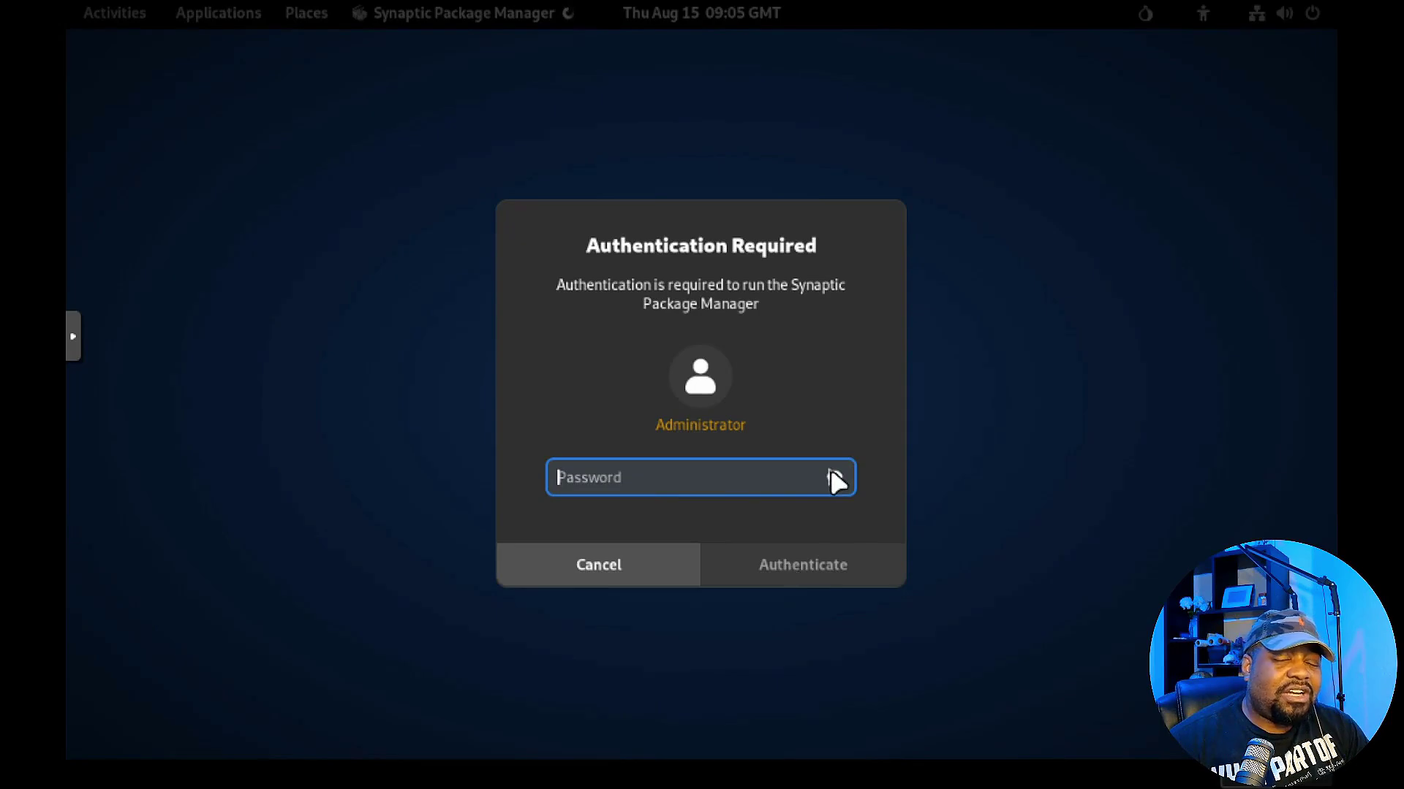
{"action": "left_click", "coordinate": [571, 561]}
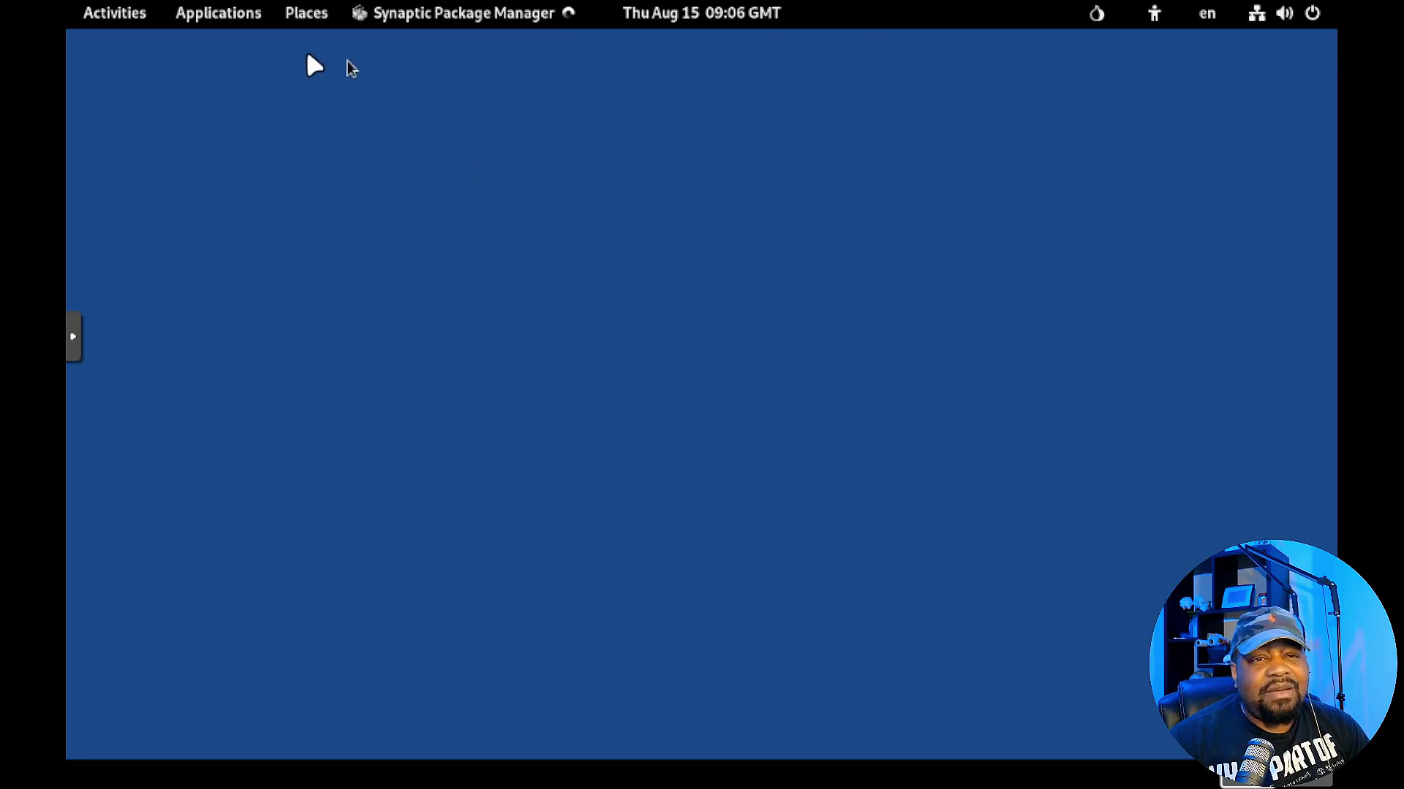
Open the system Settings, look through the full list of categories down to About, and close the window.
{"action": "left_click", "coordinate": [216, 18]}
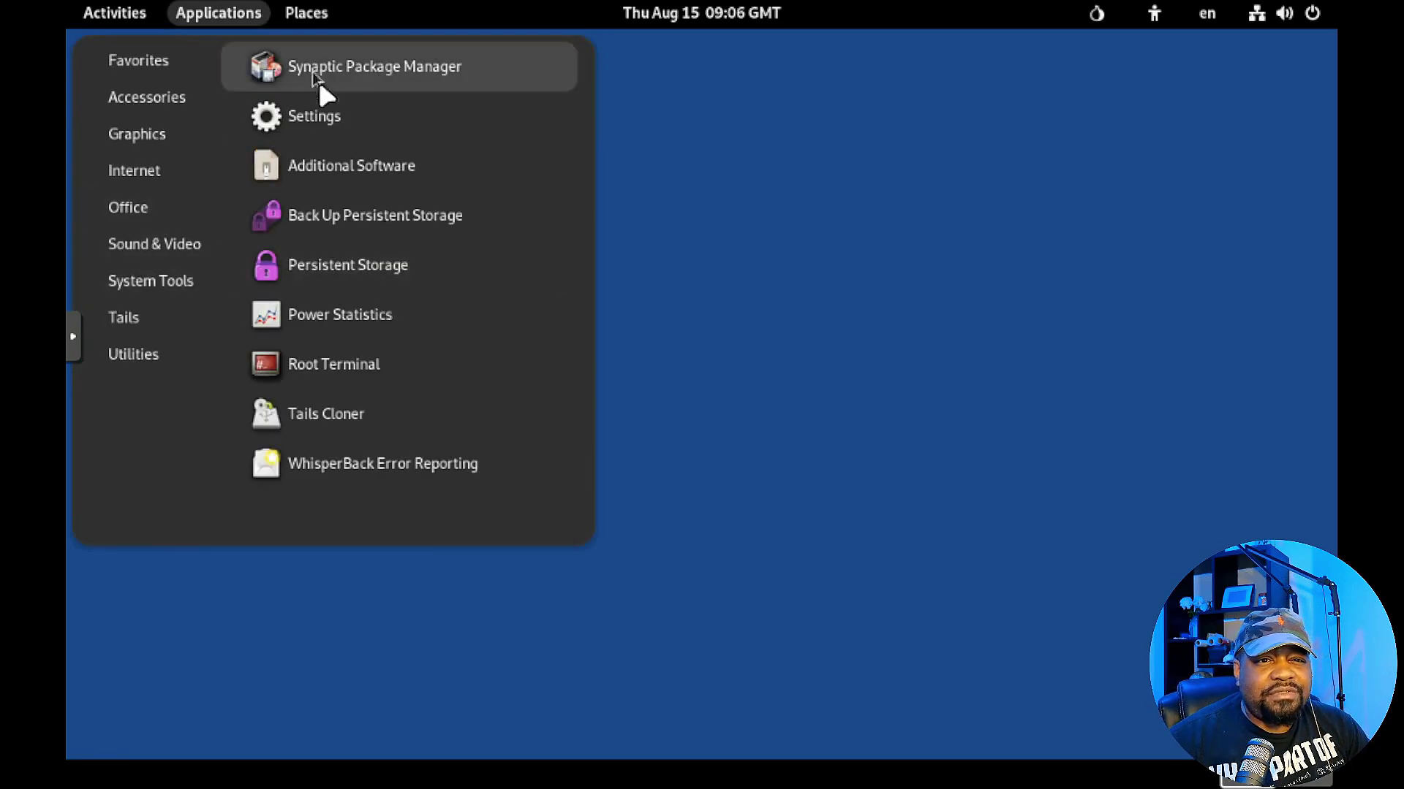
{"action": "left_click", "coordinate": [348, 116]}
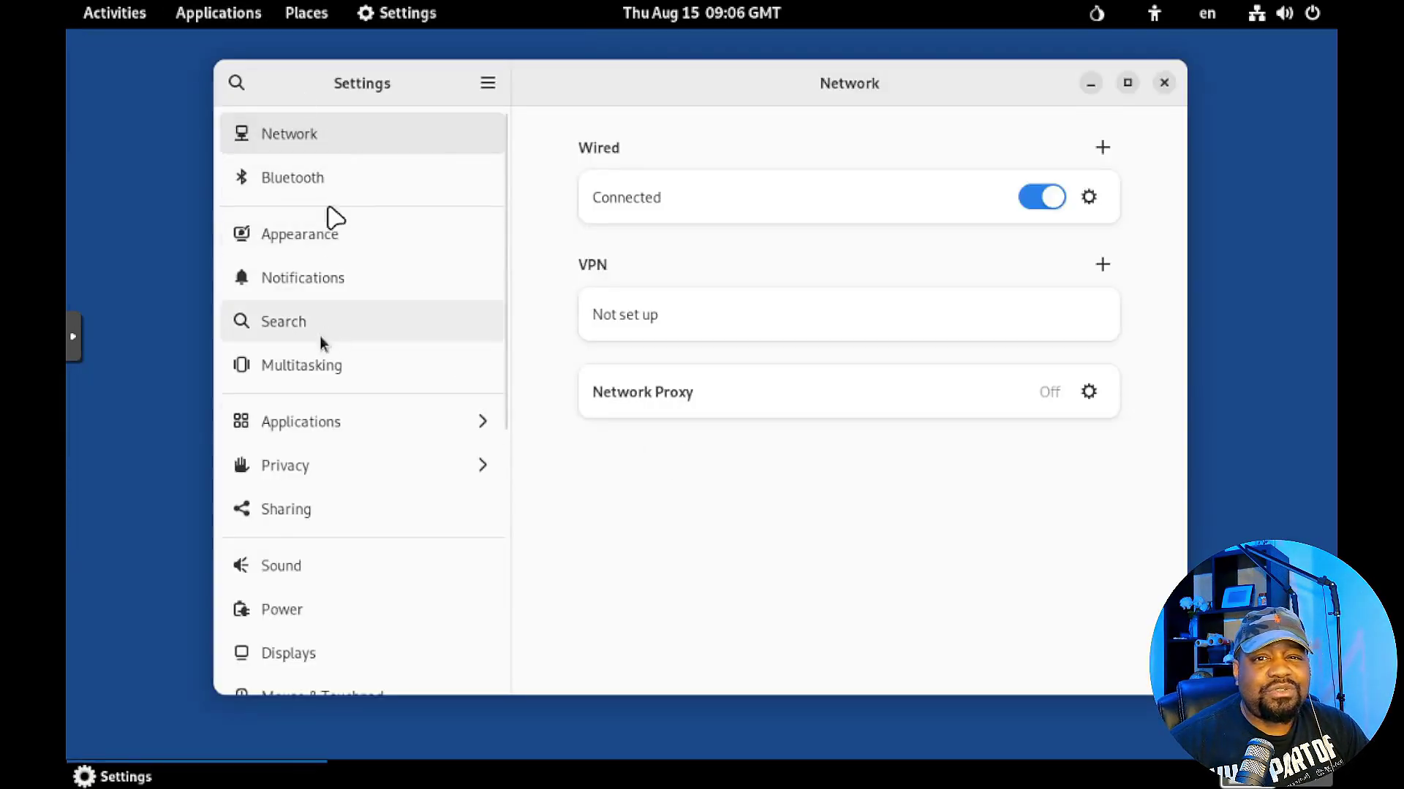
{"action": "scroll", "coordinate": [357, 364], "scroll_direction": "down", "scroll_amount": 5}
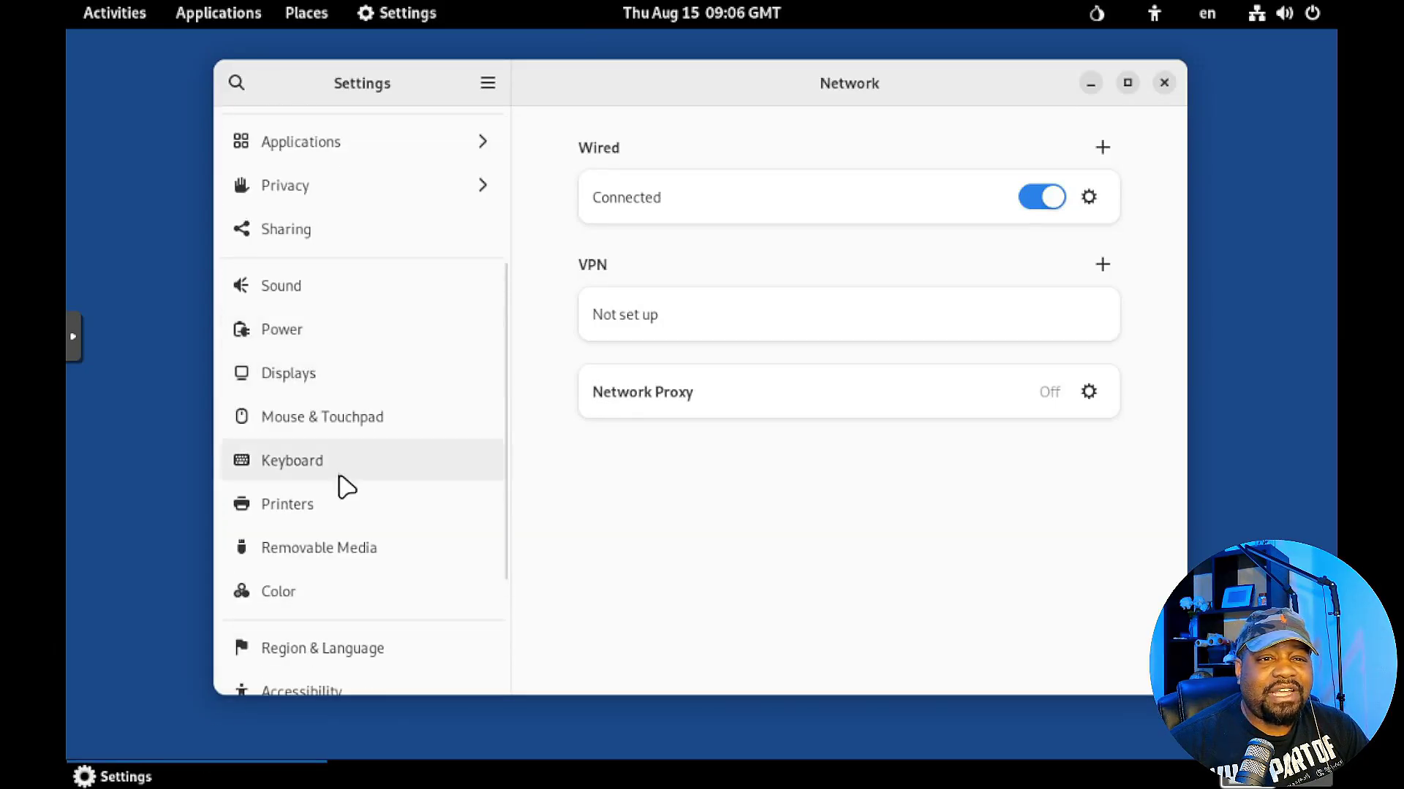
{"action": "scroll", "coordinate": [344, 485], "scroll_direction": "down", "scroll_amount": 3}
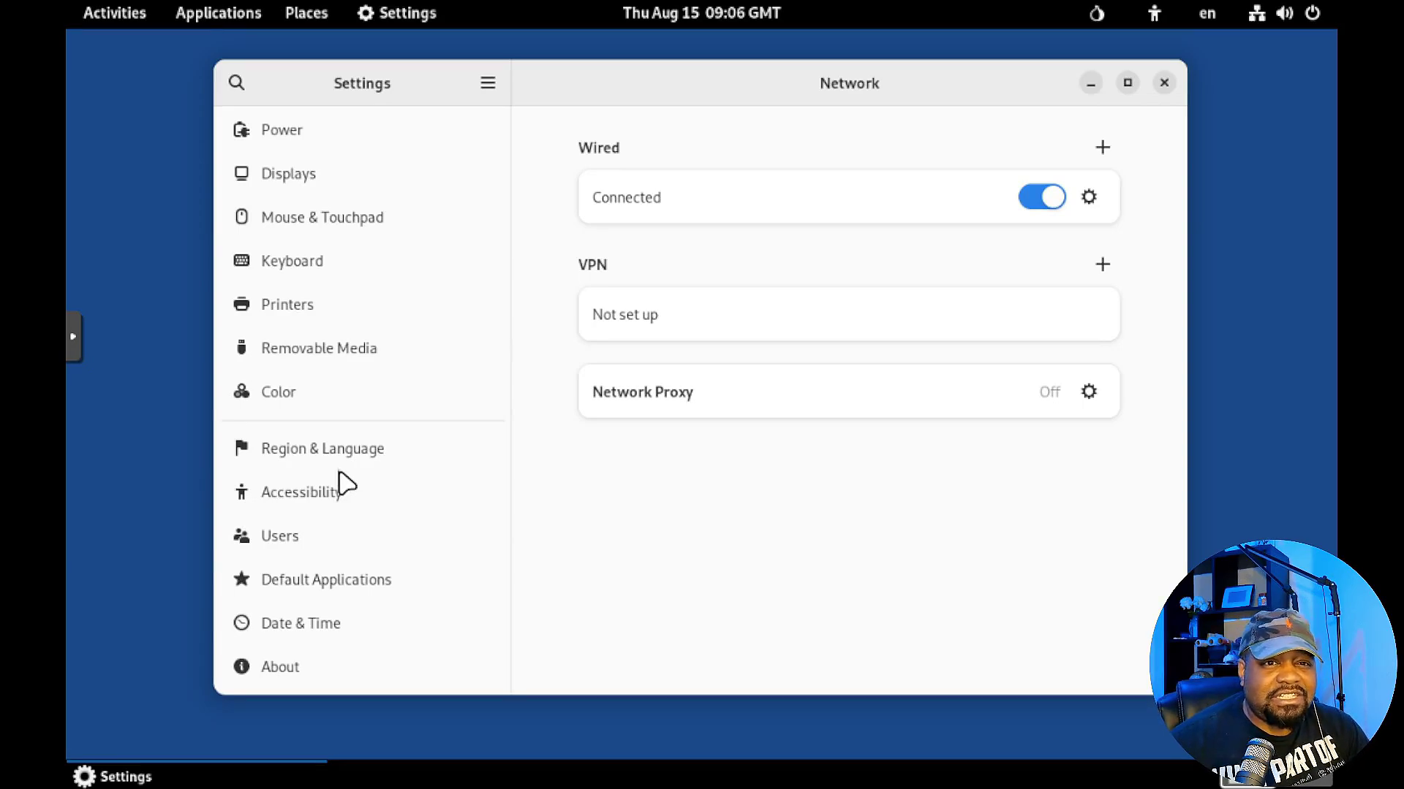
{"action": "left_click", "coordinate": [1163, 84]}
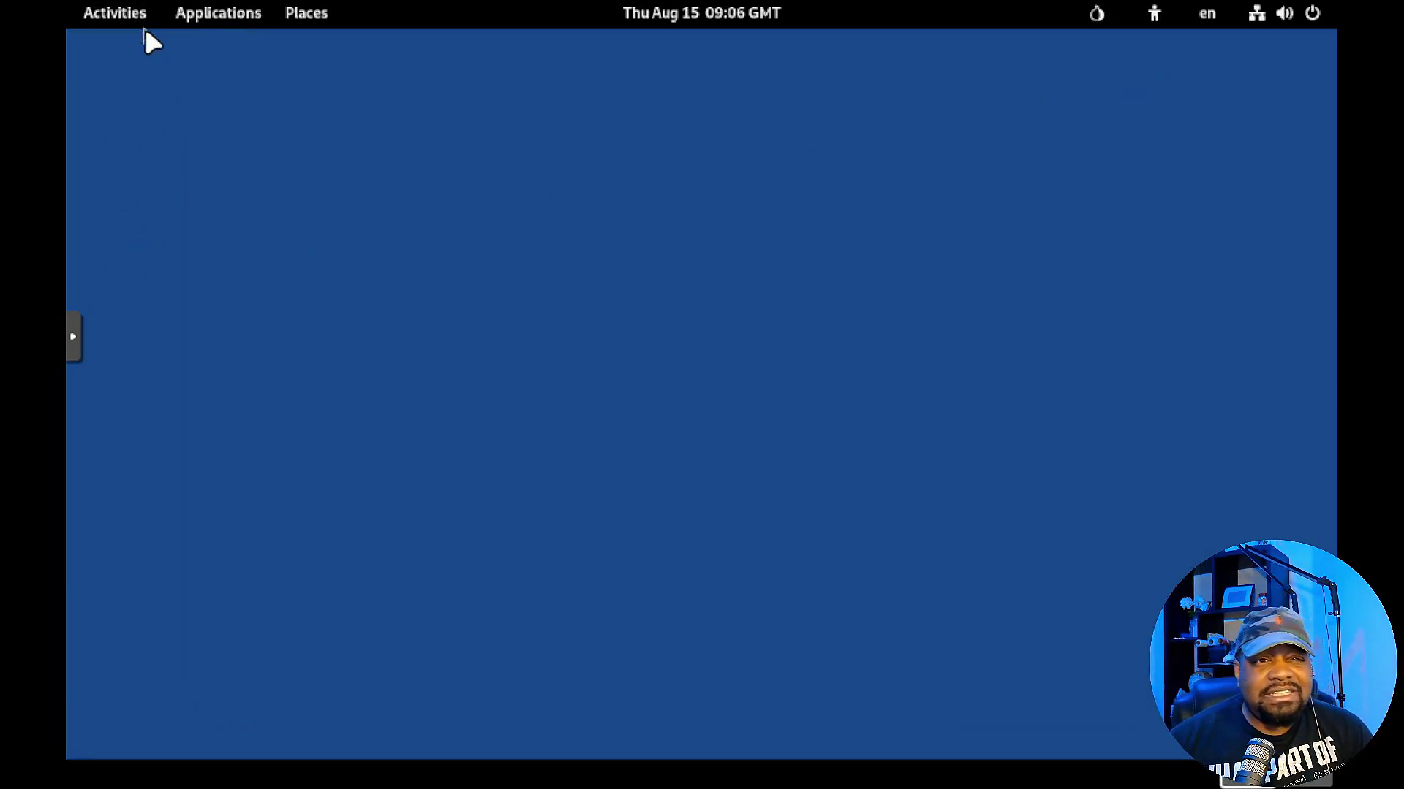
Look through the System Tools, Tails and Utilities applications, and open System Monitor.
{"action": "left_click", "coordinate": [219, 11]}
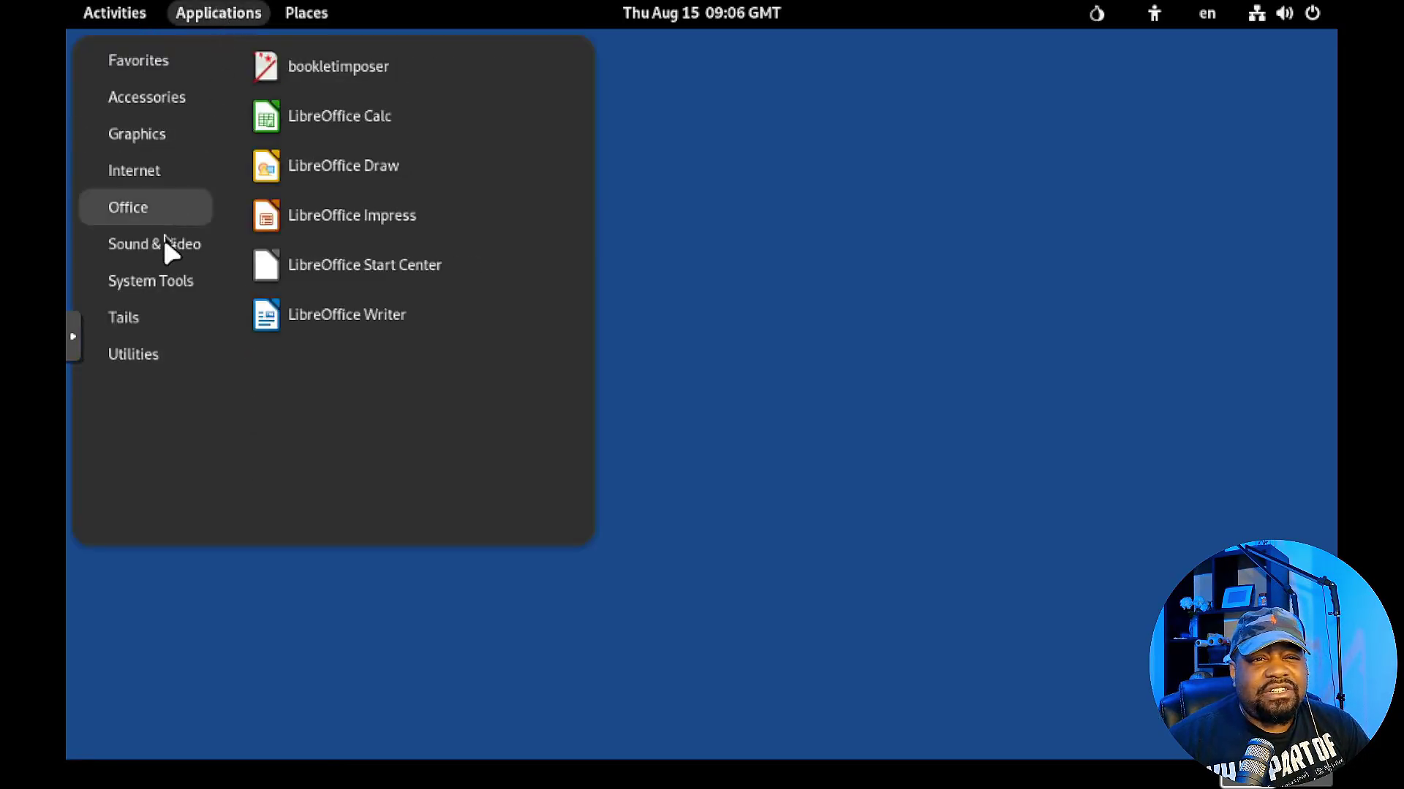
{"action": "mouse_move", "coordinate": [148, 278]}
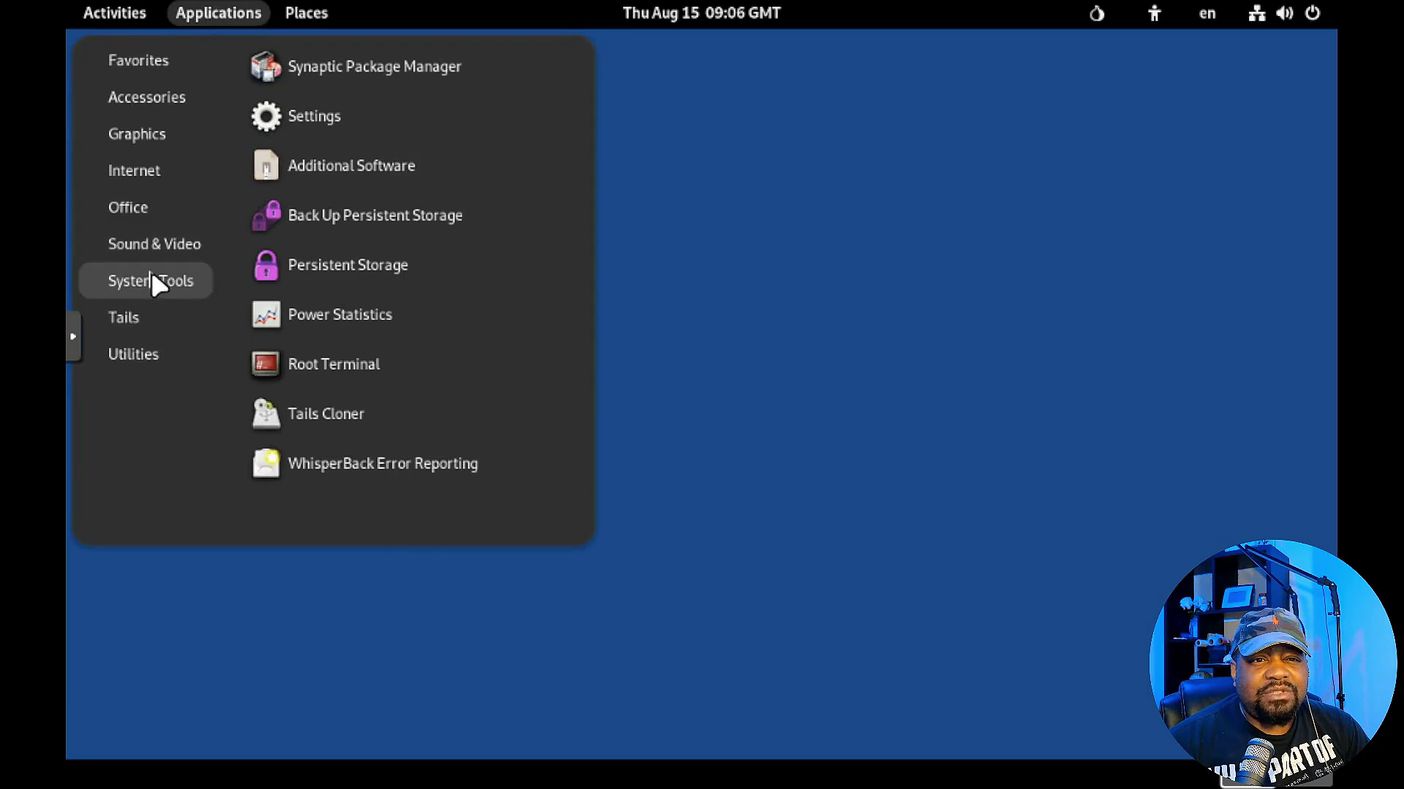
{"action": "left_click", "coordinate": [389, 168]}
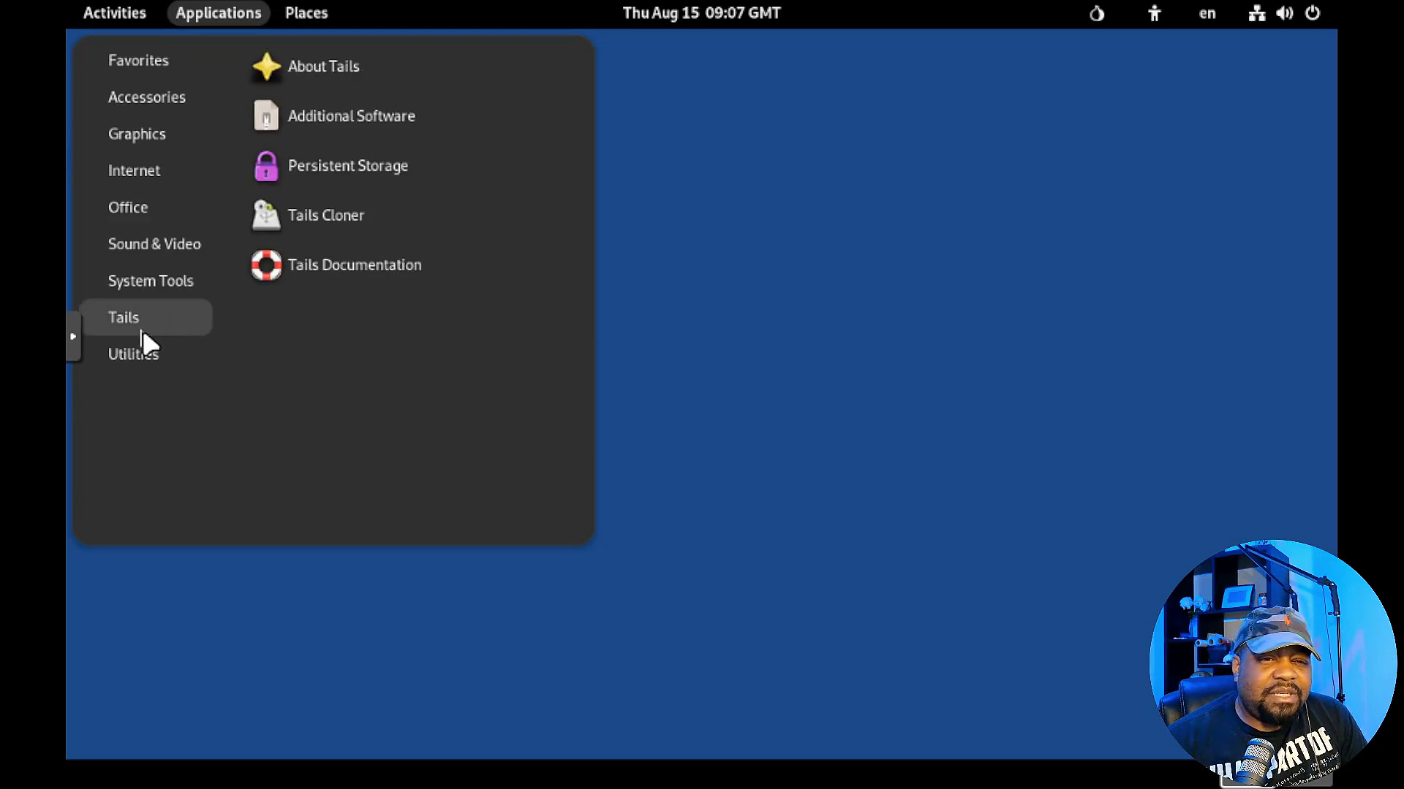
{"action": "mouse_move", "coordinate": [144, 350]}
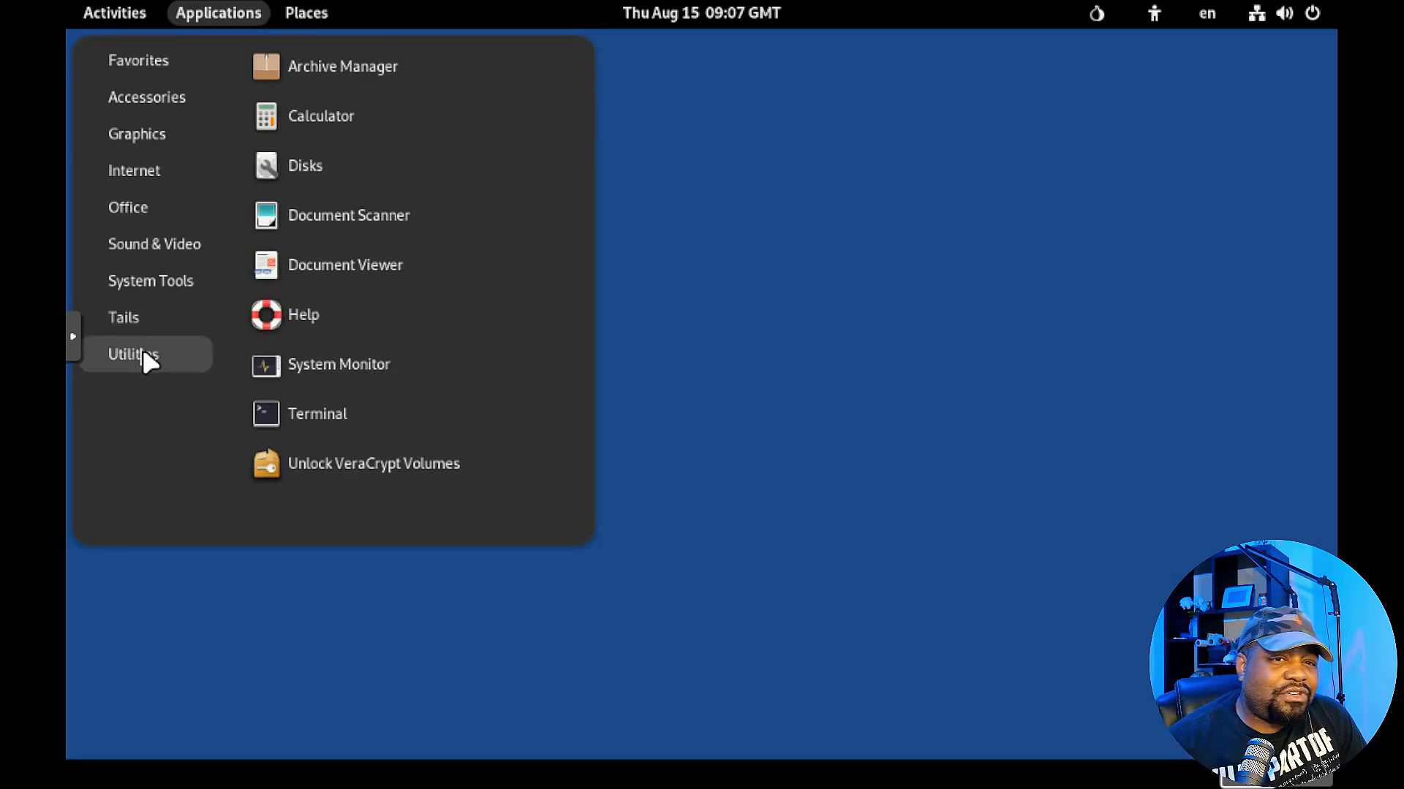
{"action": "left_click", "coordinate": [331, 366]}
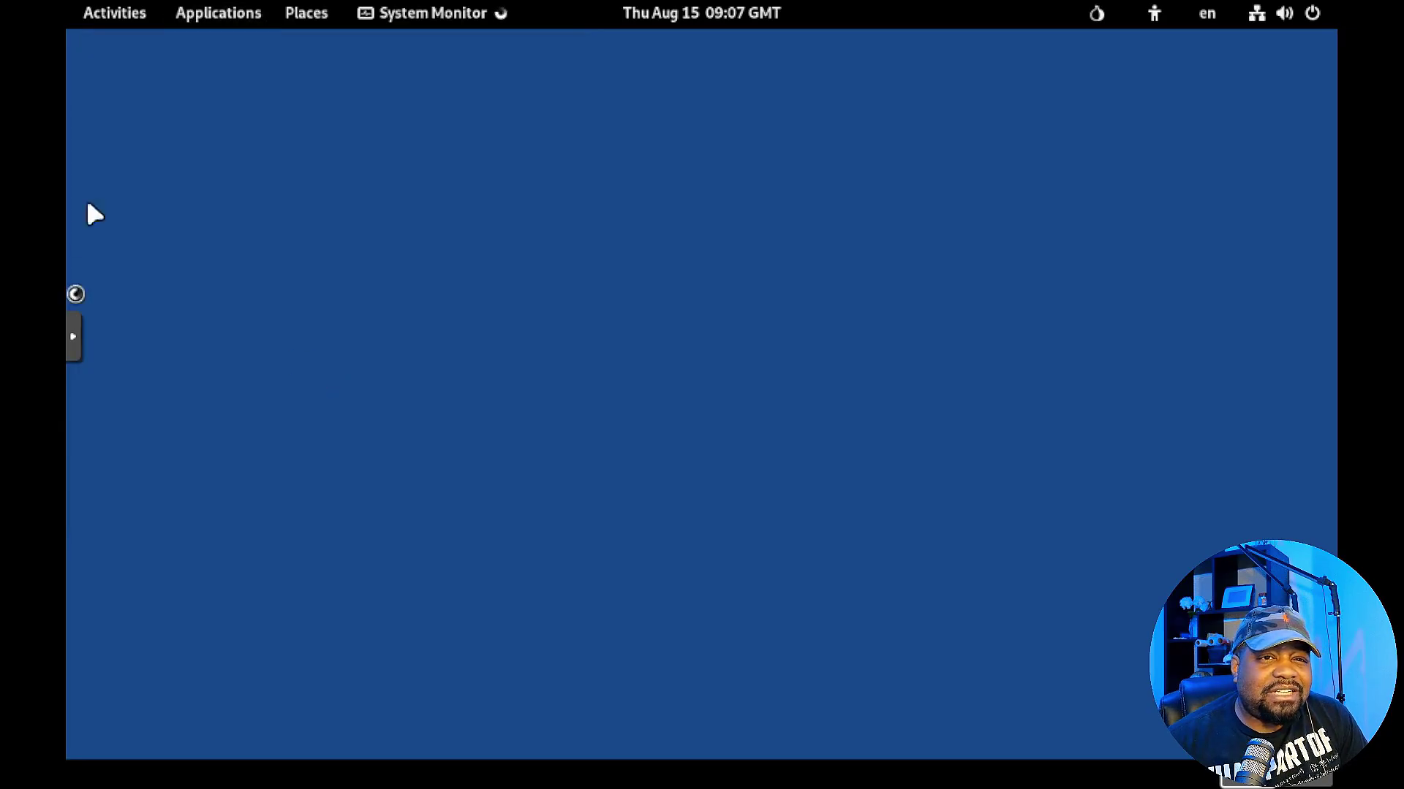
Open a Terminal, run uname -a to show the kernel and system information, and close the Terminal.
{"action": "left_click", "coordinate": [217, 13]}
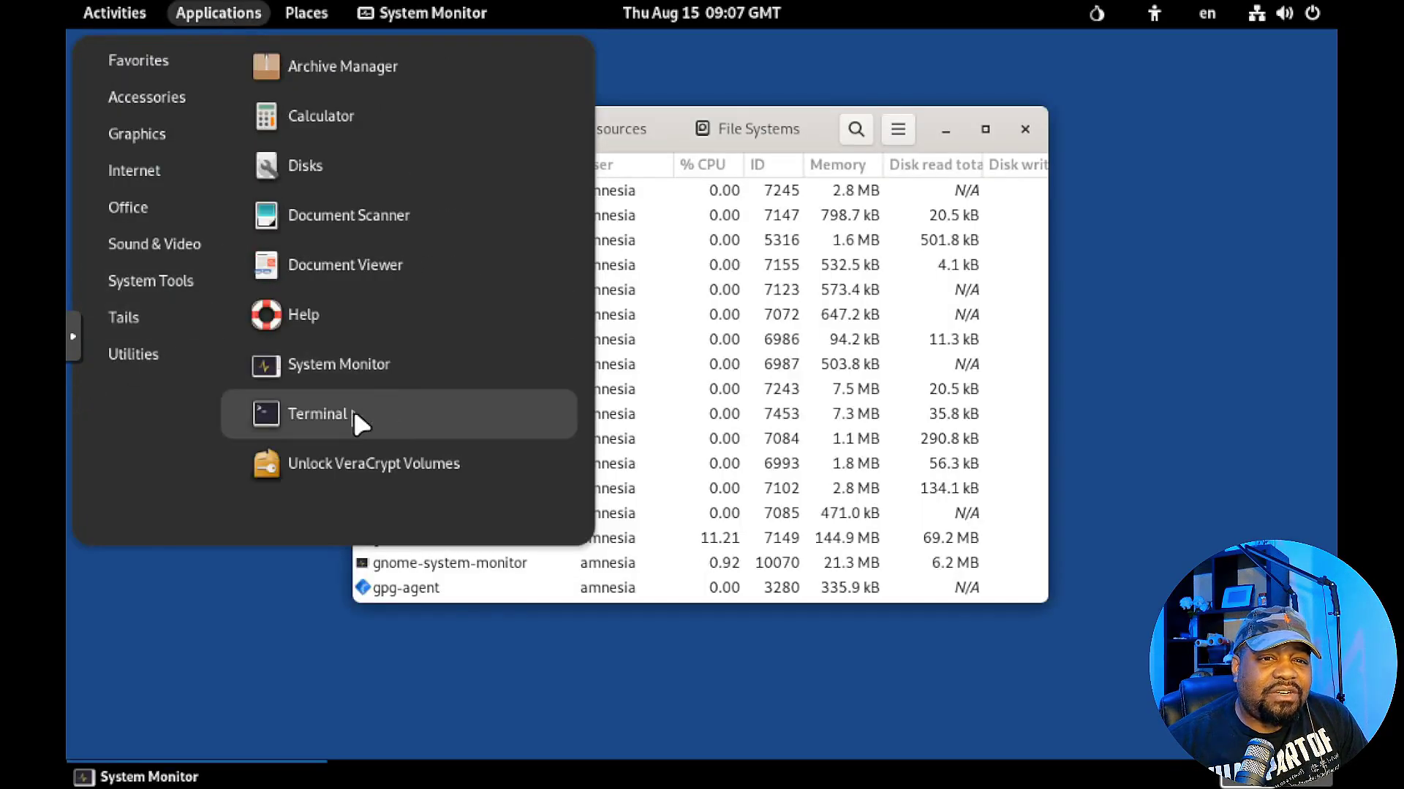
{"action": "left_click", "coordinate": [357, 419]}
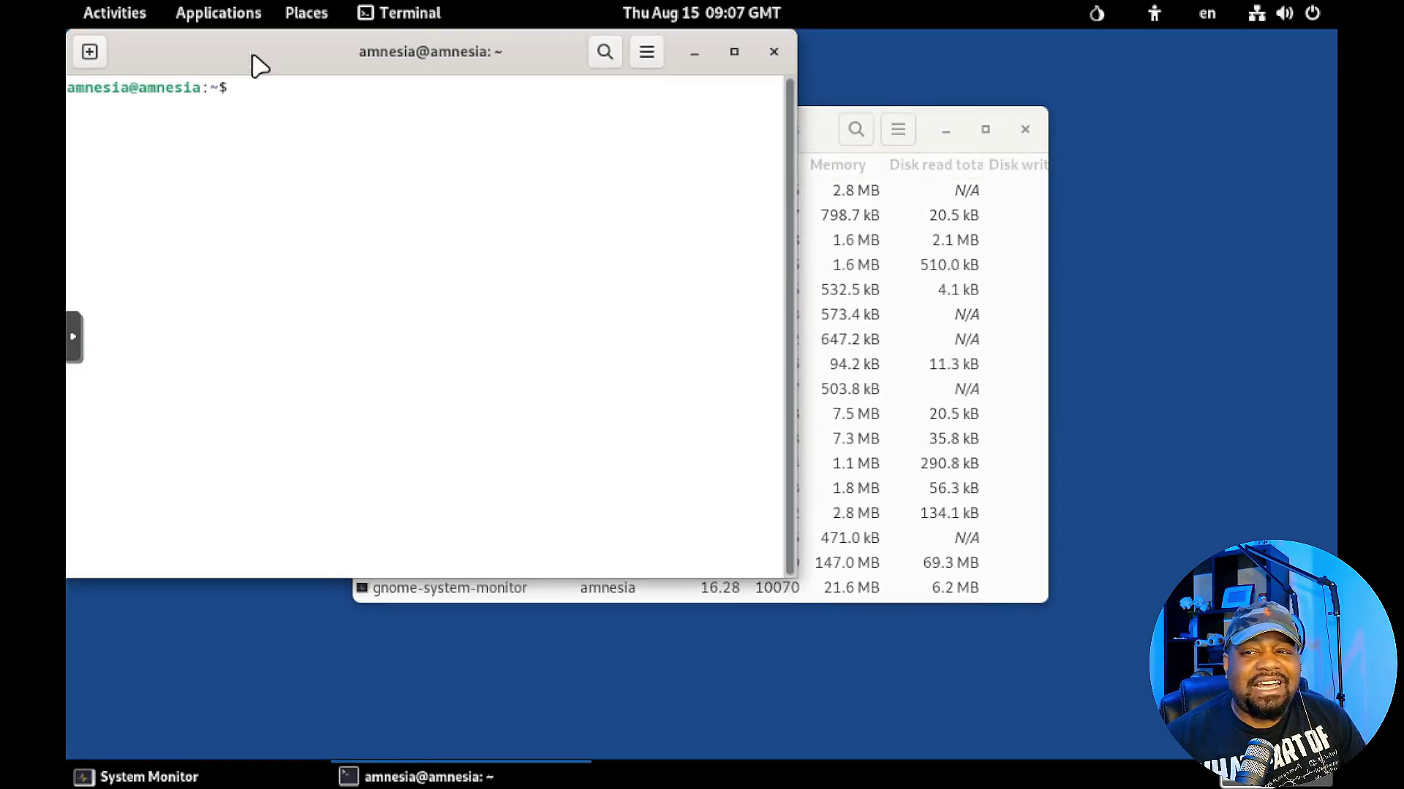
{"action": "left_click_drag", "start_coordinate": [252, 55], "coordinate": [310, 81]}
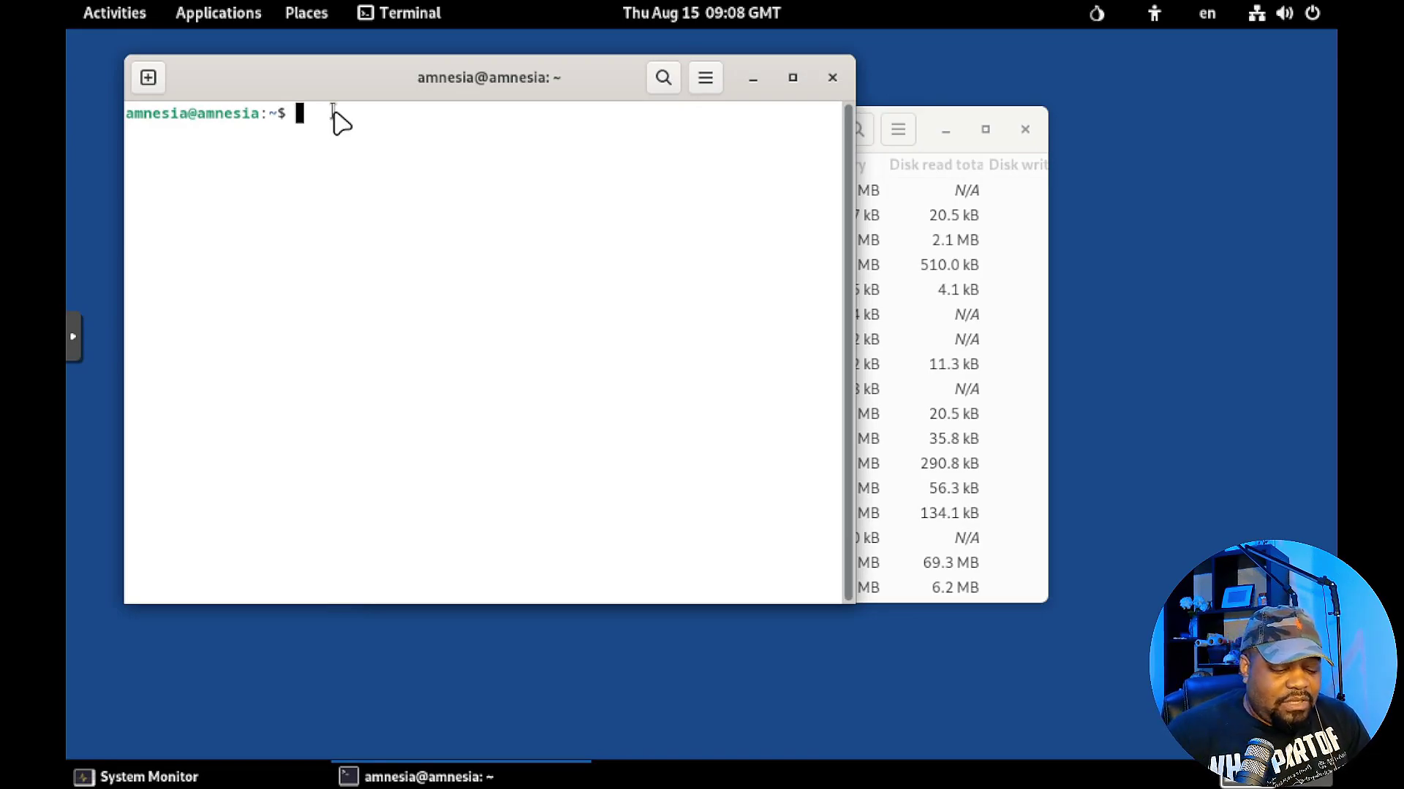
{"action": "type", "text": "uname "}
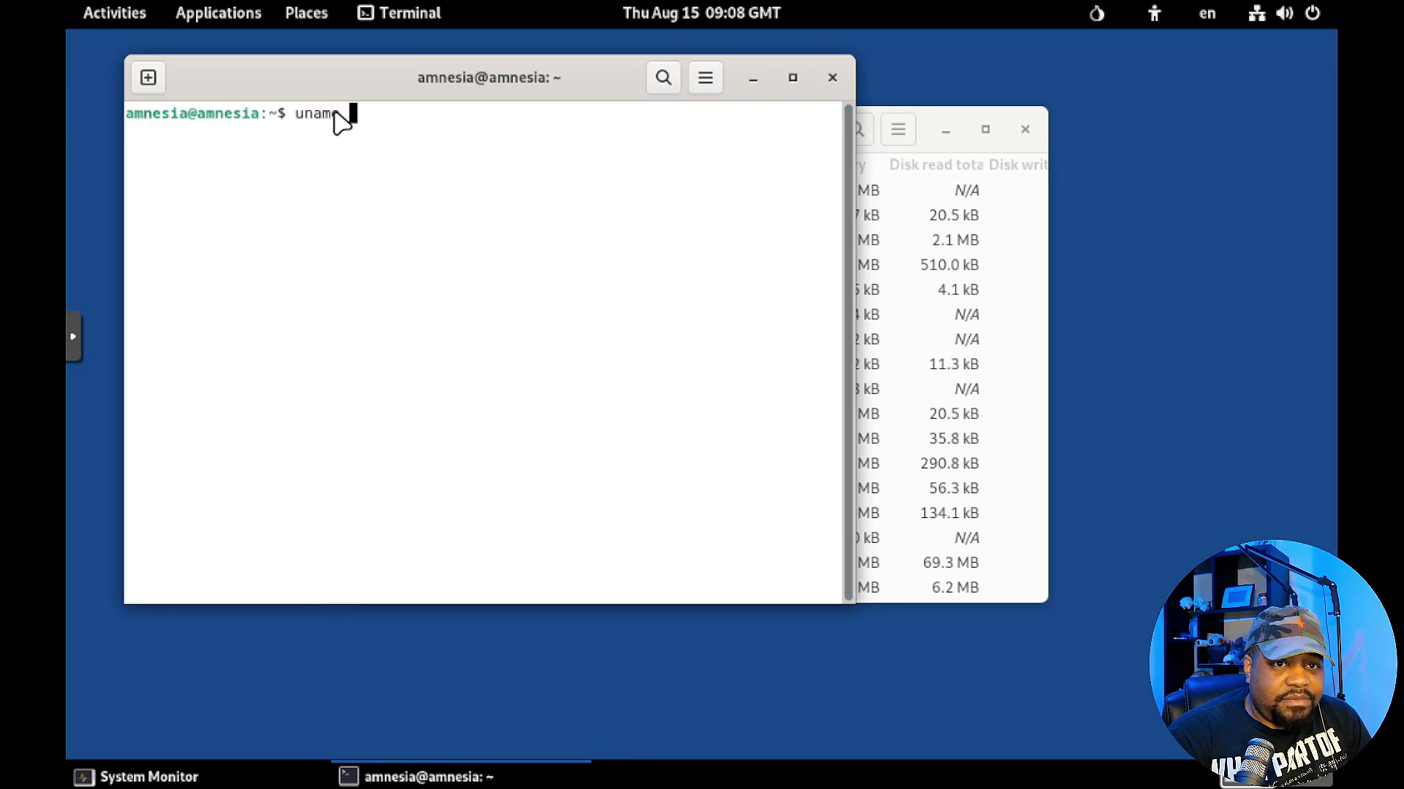
{"action": "type", "text": "-a"}
{"action": "key", "text": "Return"}
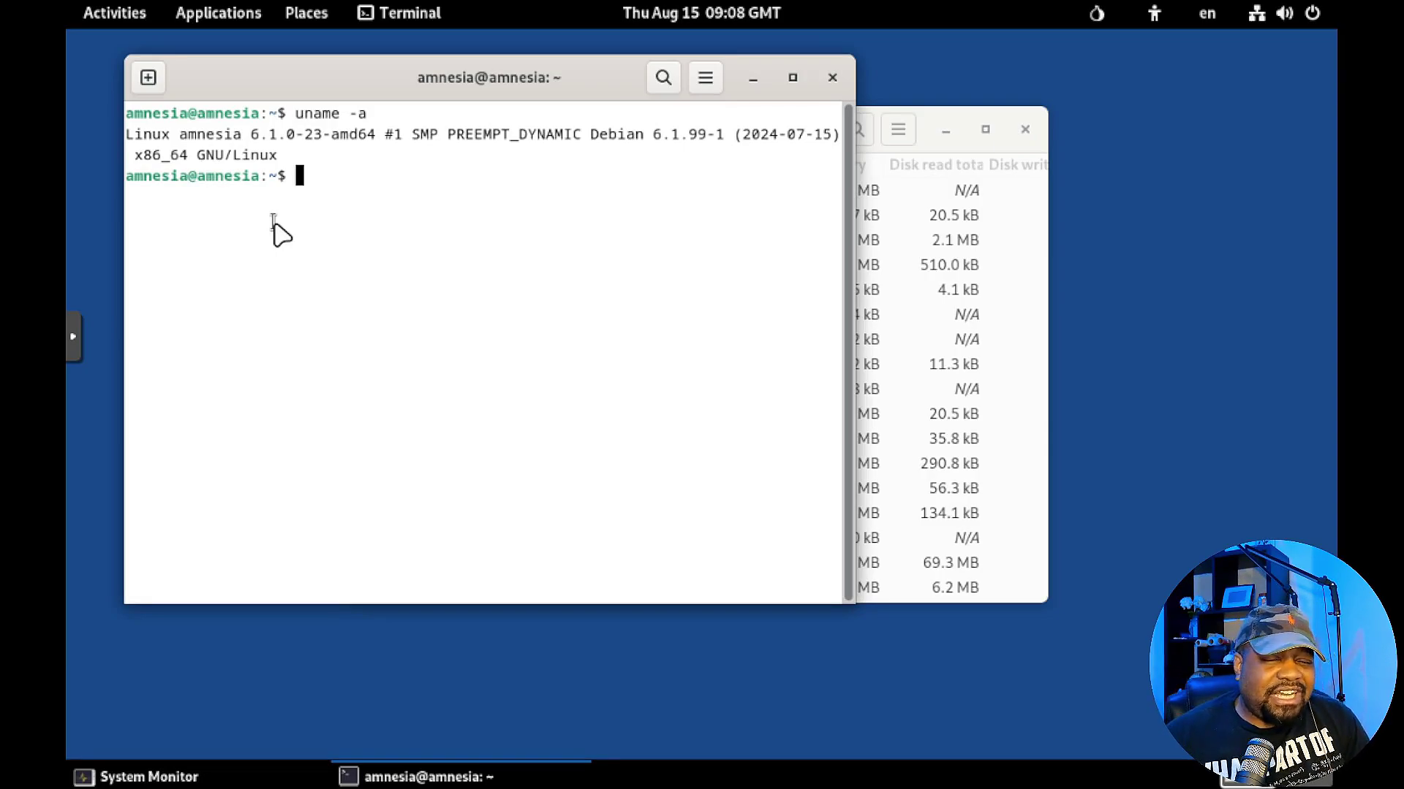
{"action": "left_click", "coordinate": [832, 78]}
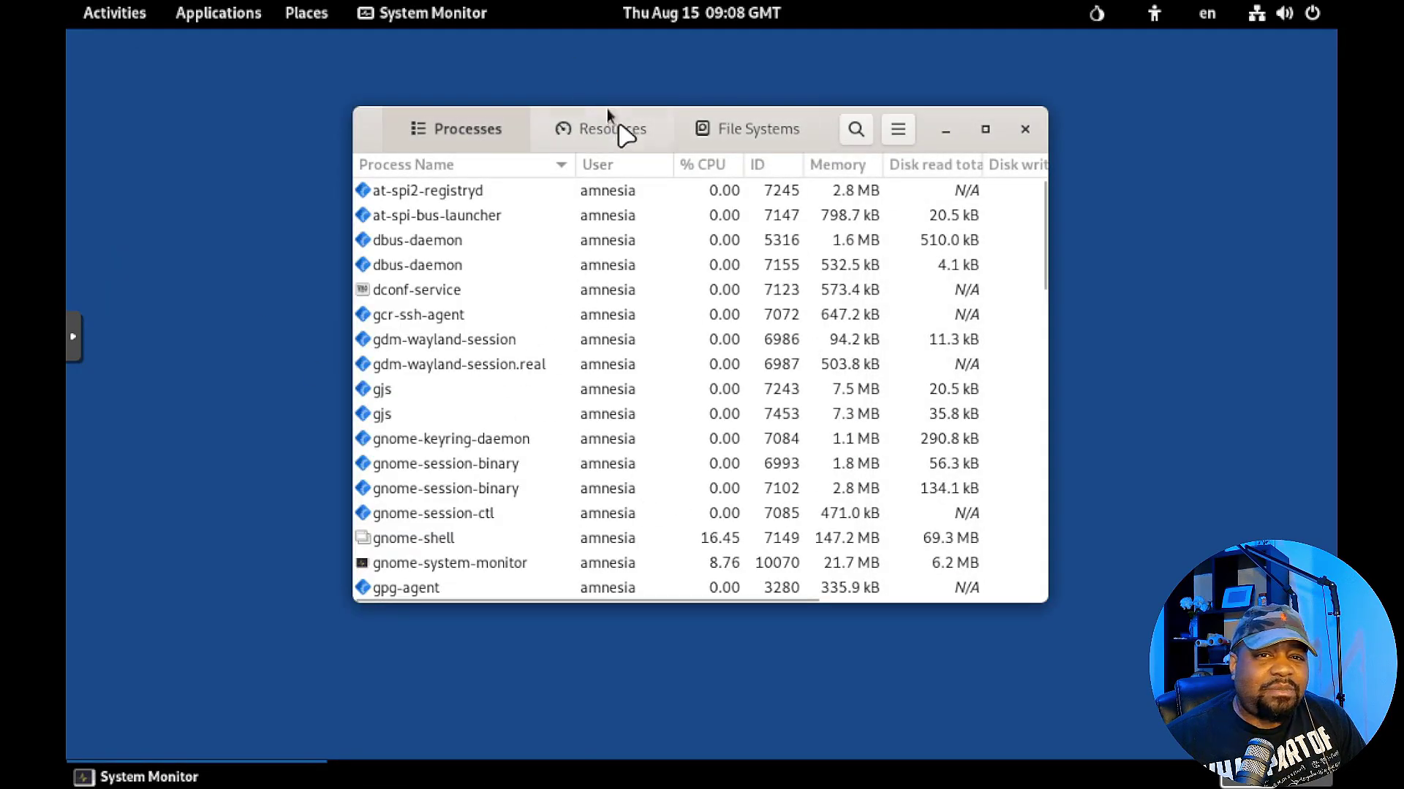
View the resource usage and file systems in System Monitor and close it.
{"action": "left_click", "coordinate": [620, 136]}
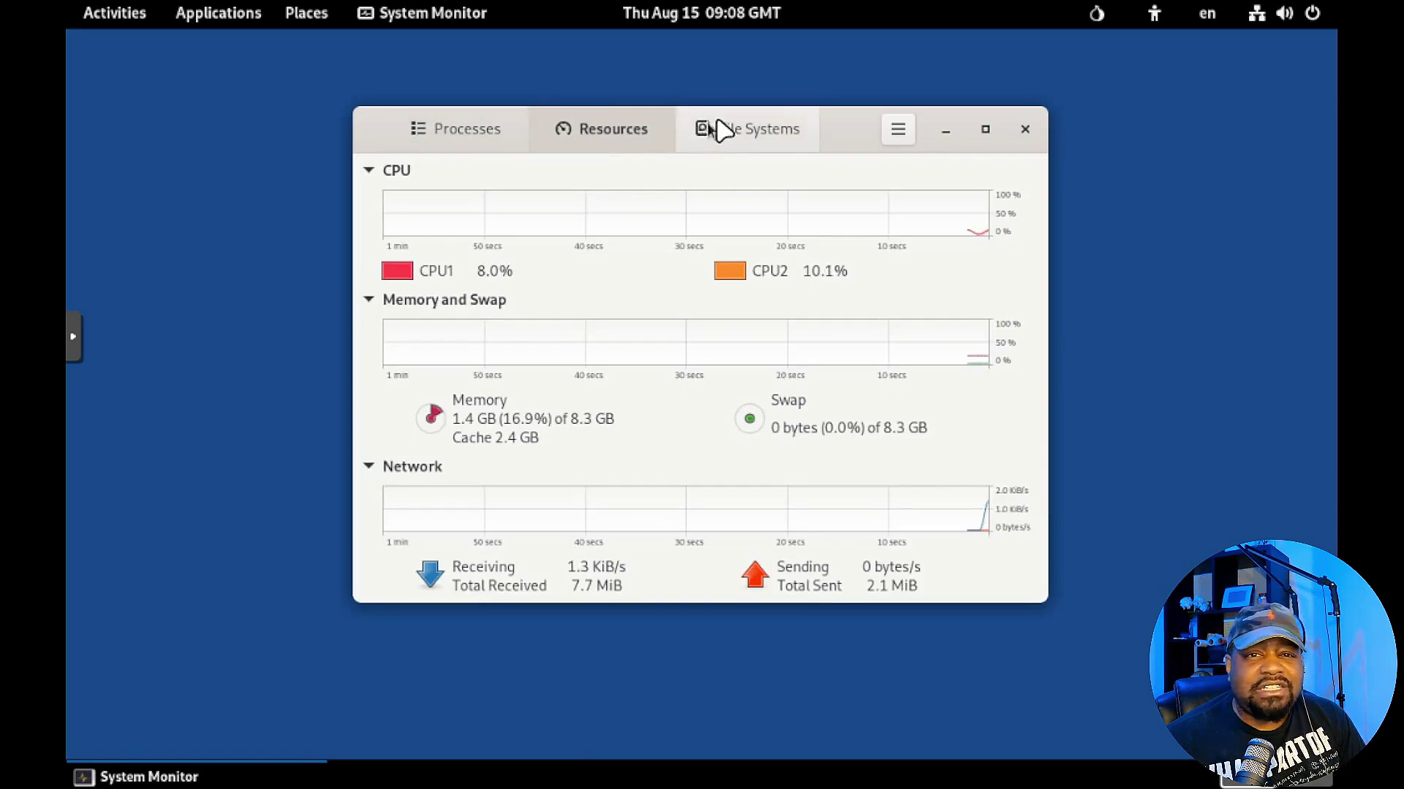
{"action": "left_click", "coordinate": [733, 131]}
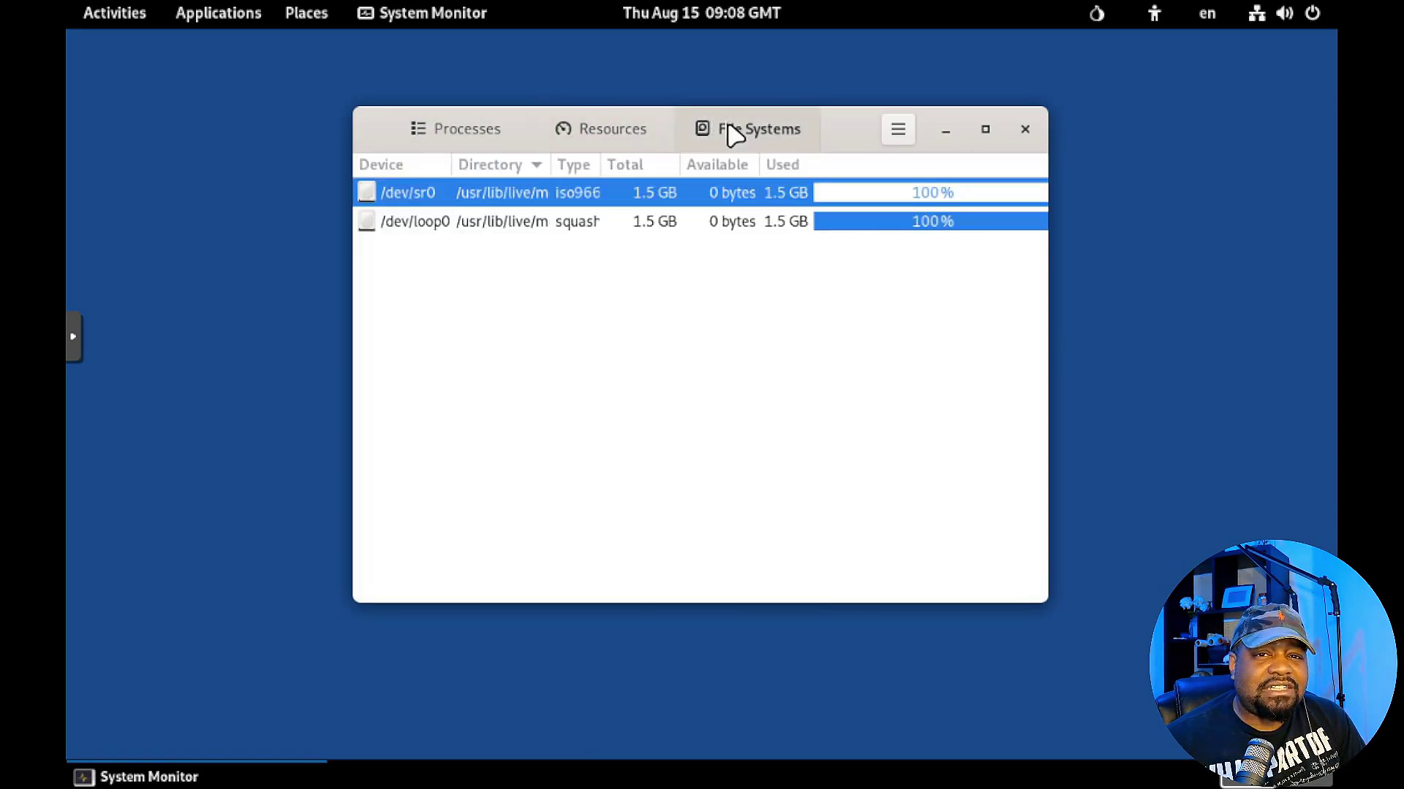
{"action": "left_click", "coordinate": [1026, 131]}
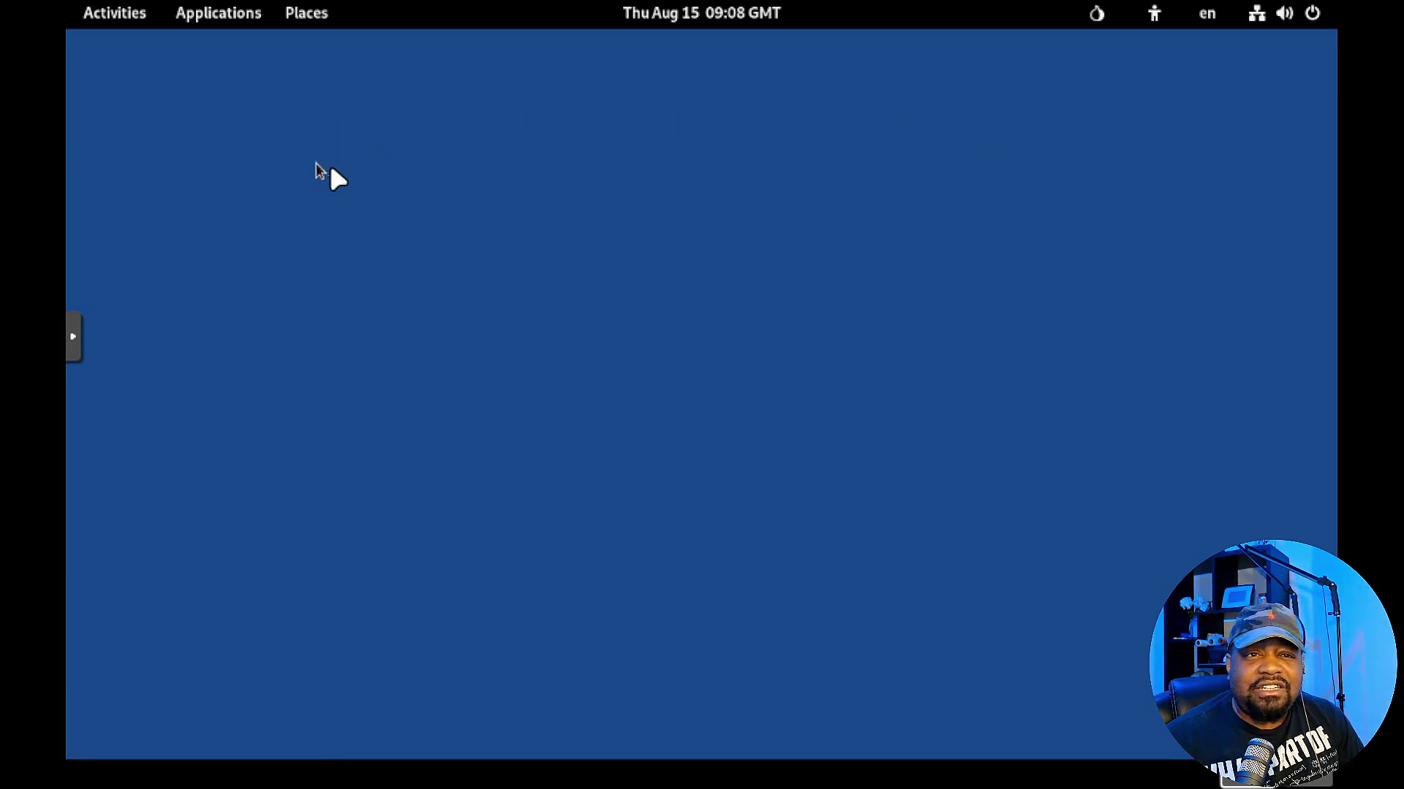
Look over the remaining Utilities applications, including Unlock VeraCrypt Volumes, and dismiss the list.
{"action": "left_click", "coordinate": [234, 12]}
{"action": "mouse_move", "coordinate": [120, 357]}
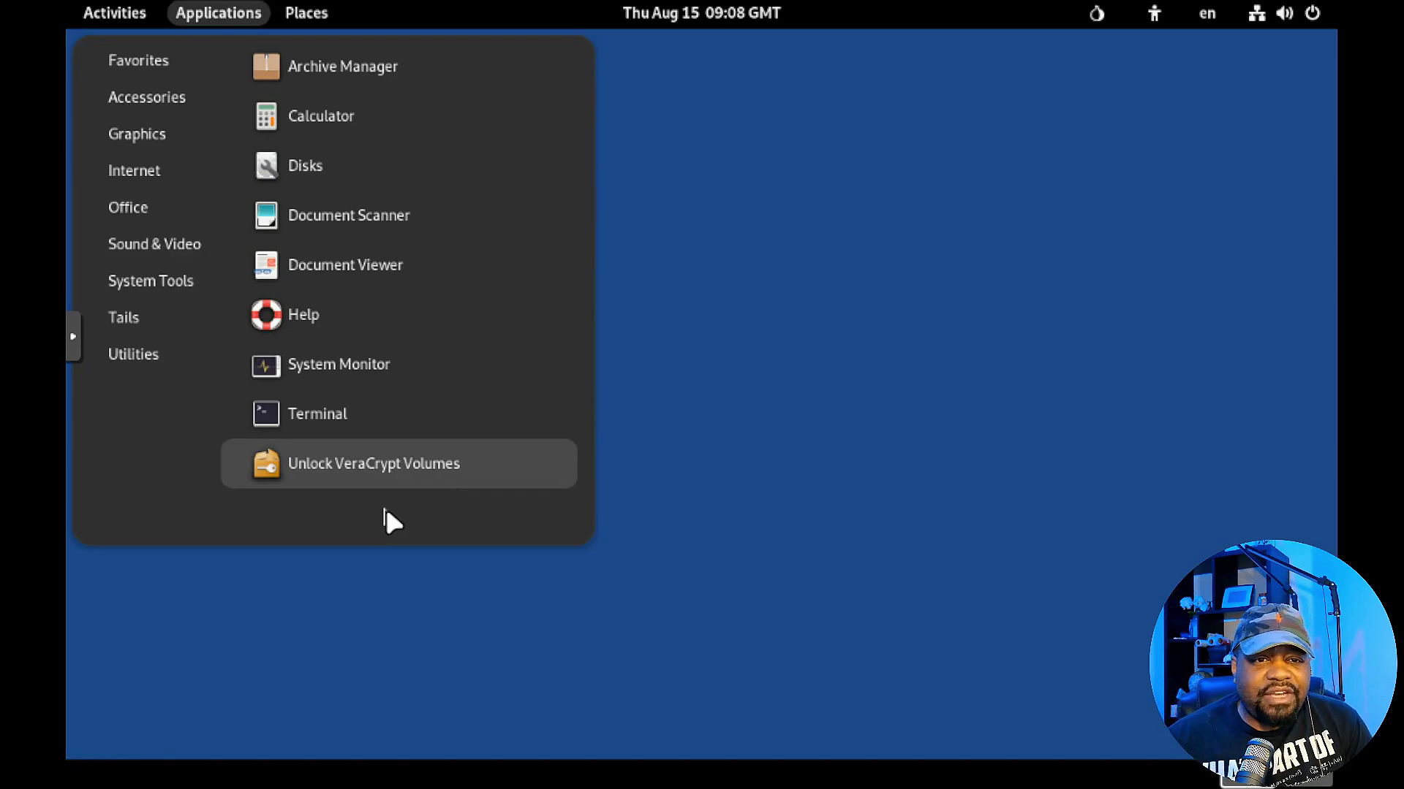
{"action": "left_click", "coordinate": [833, 282]}
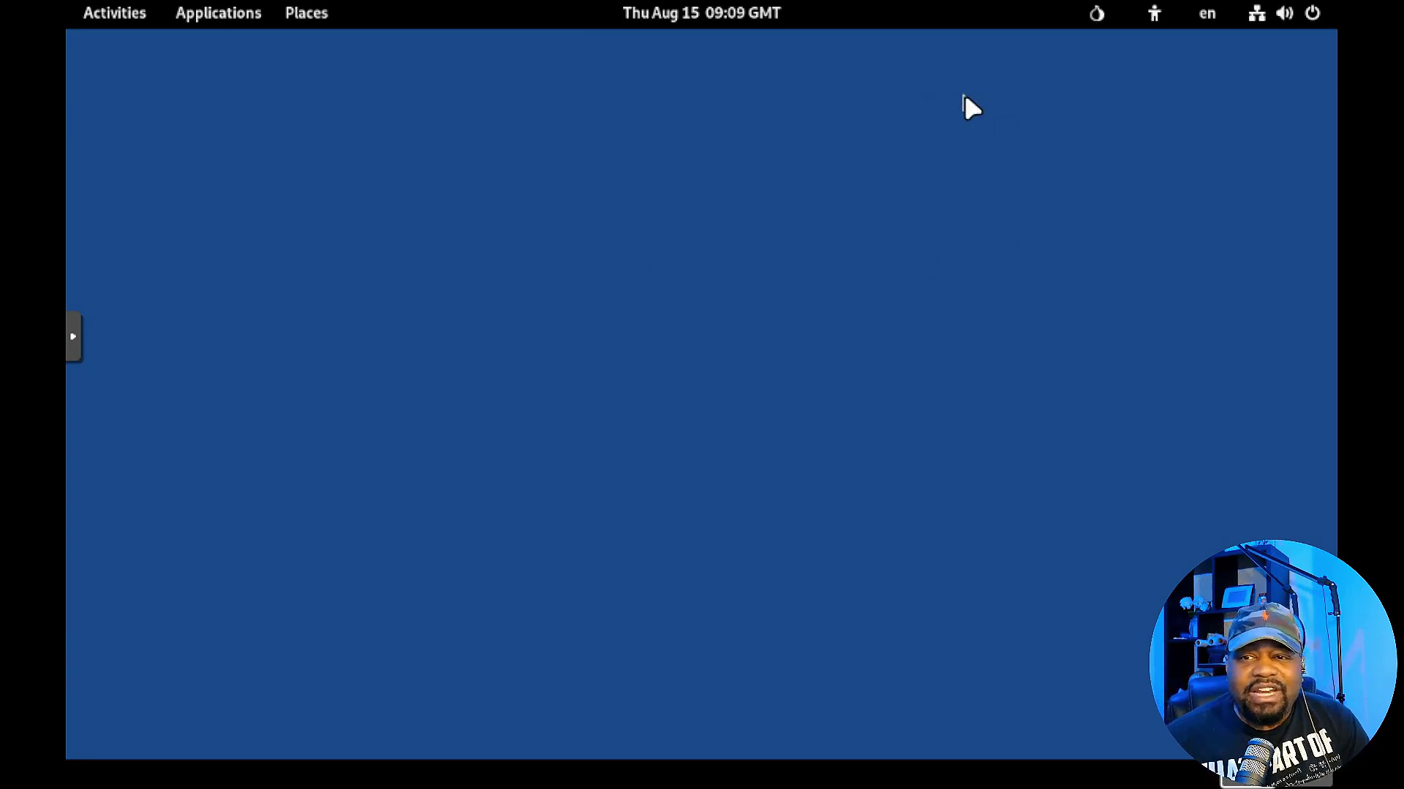
Look at the system's network and power options, and view the Onion Circuits list before closing it.
{"action": "left_click", "coordinate": [1313, 13]}
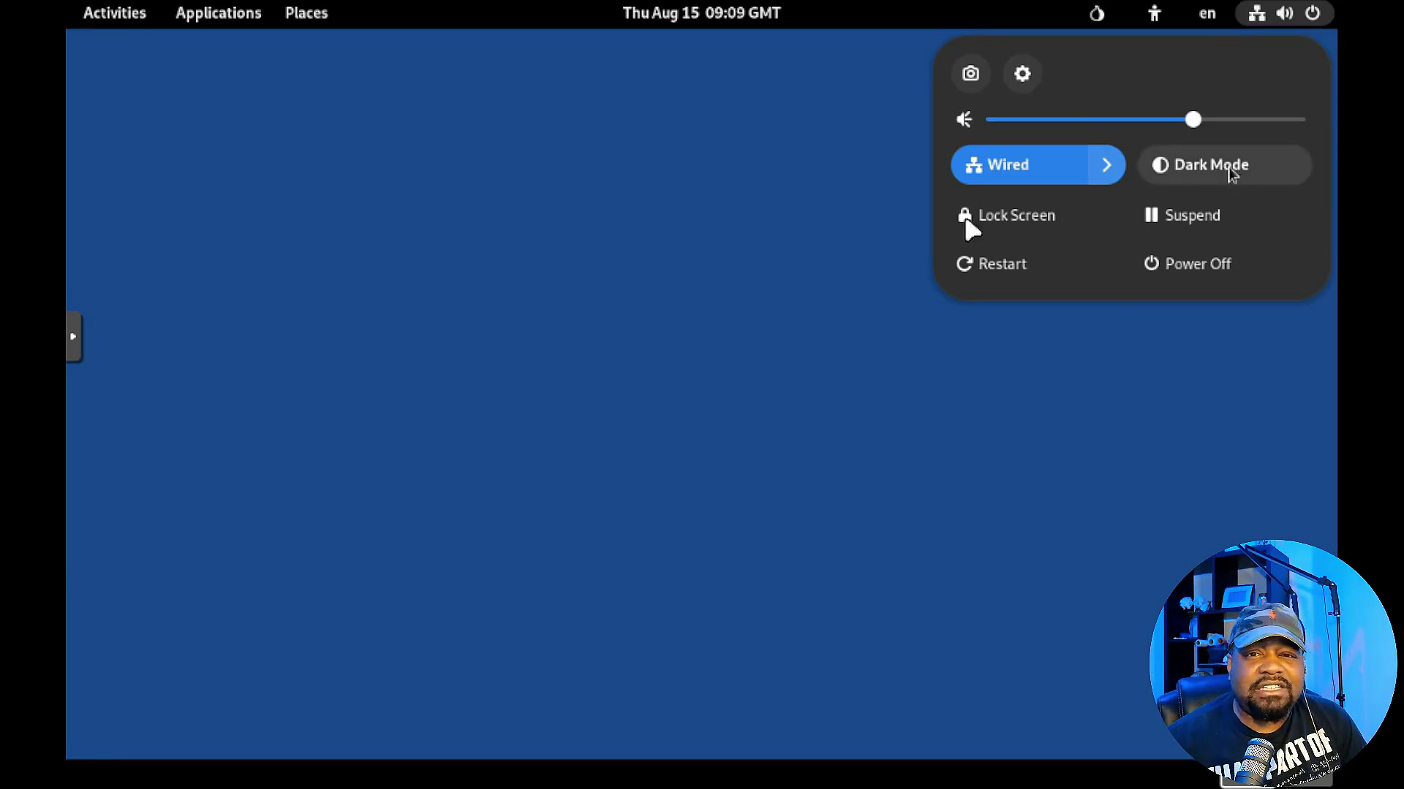
{"action": "left_click", "coordinate": [574, 236]}
{"action": "left_click", "coordinate": [1097, 12]}
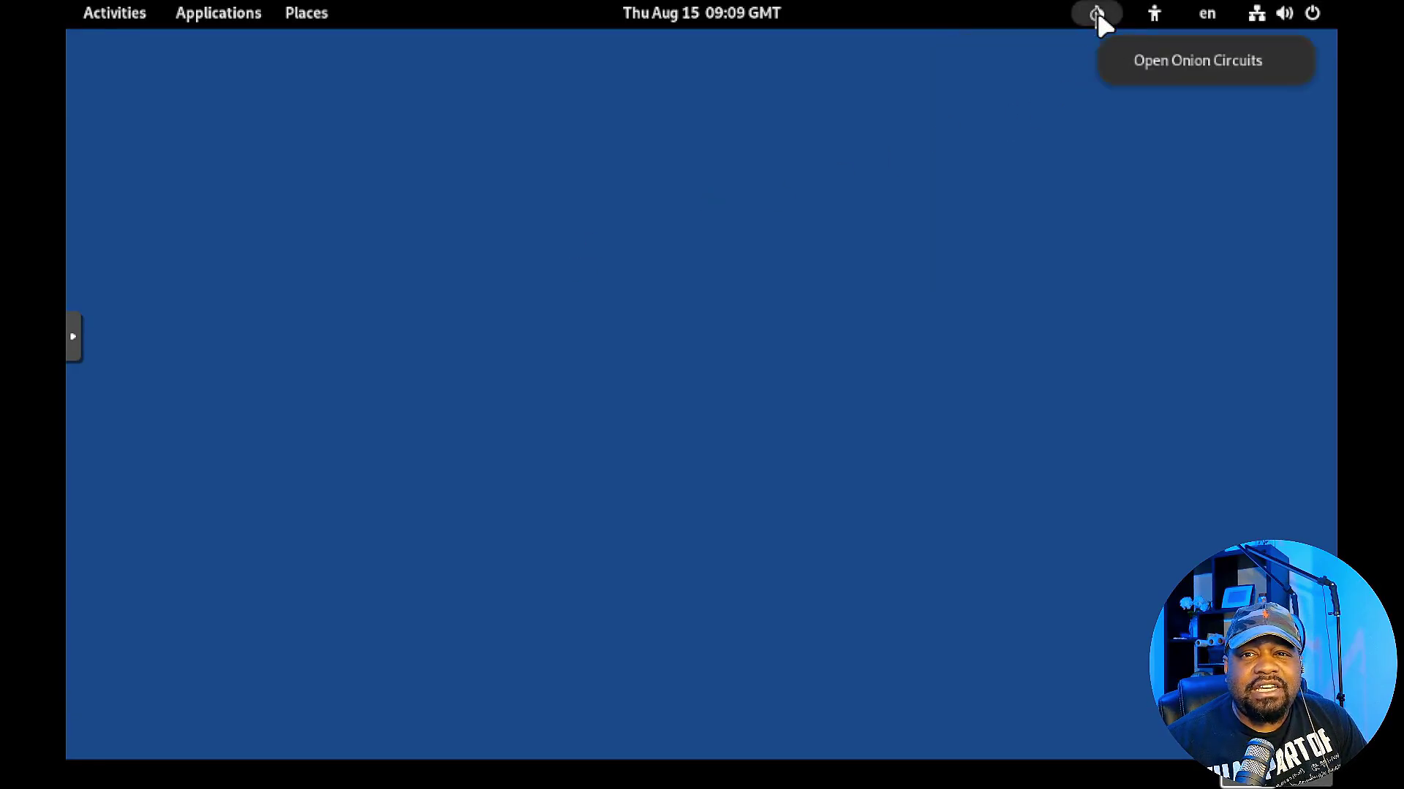
{"action": "left_click", "coordinate": [1186, 62]}
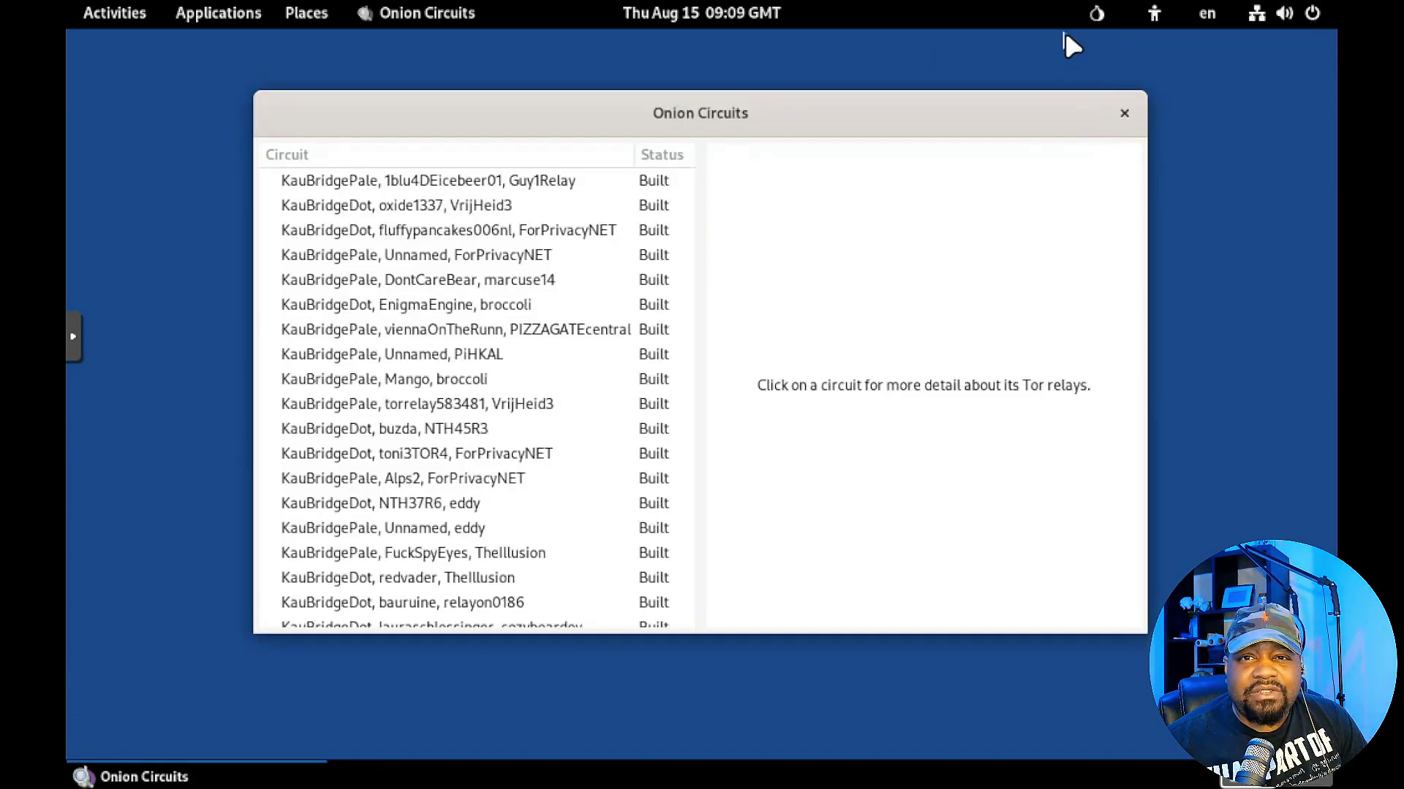
{"action": "left_click", "coordinate": [1124, 113]}
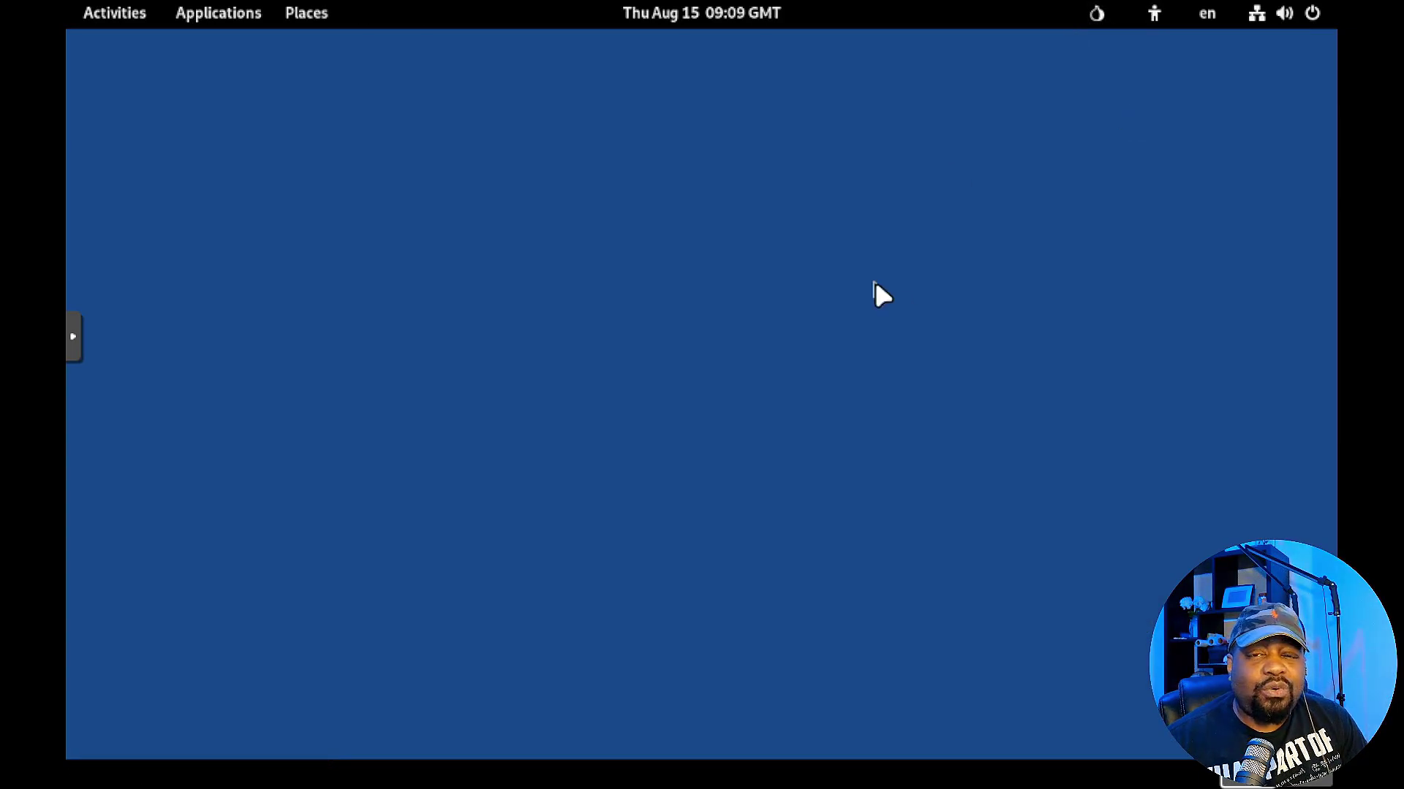